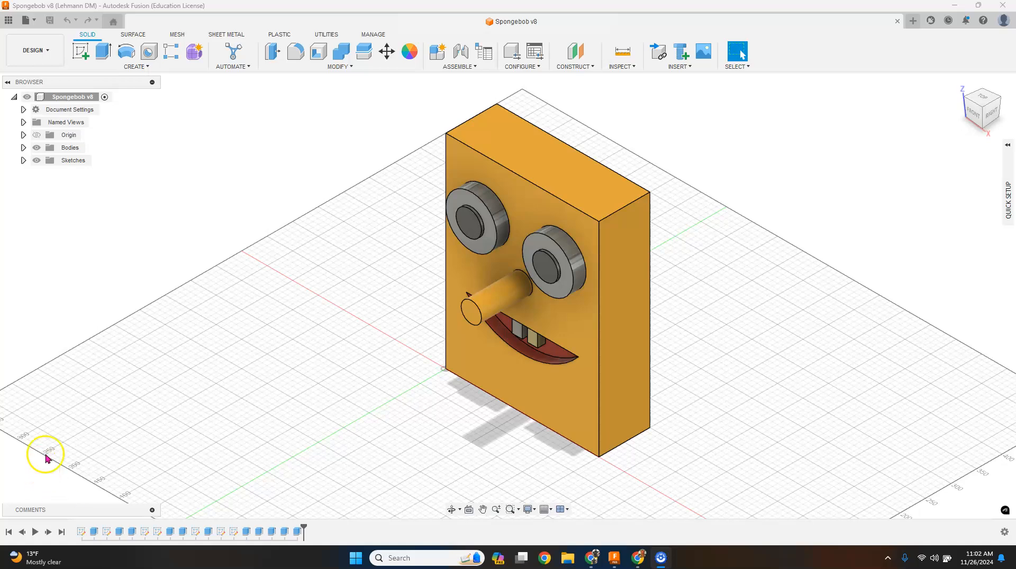
# Create a new design, look at it from the front and start a sketch on the front XZ plane.
pyautogui.click(30, 21)
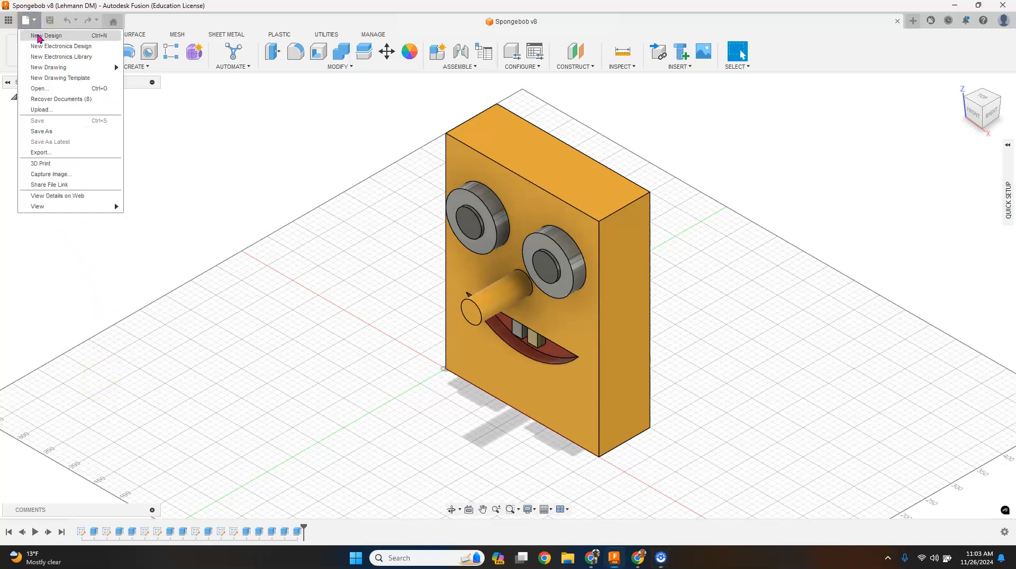
pyautogui.click(40, 36)
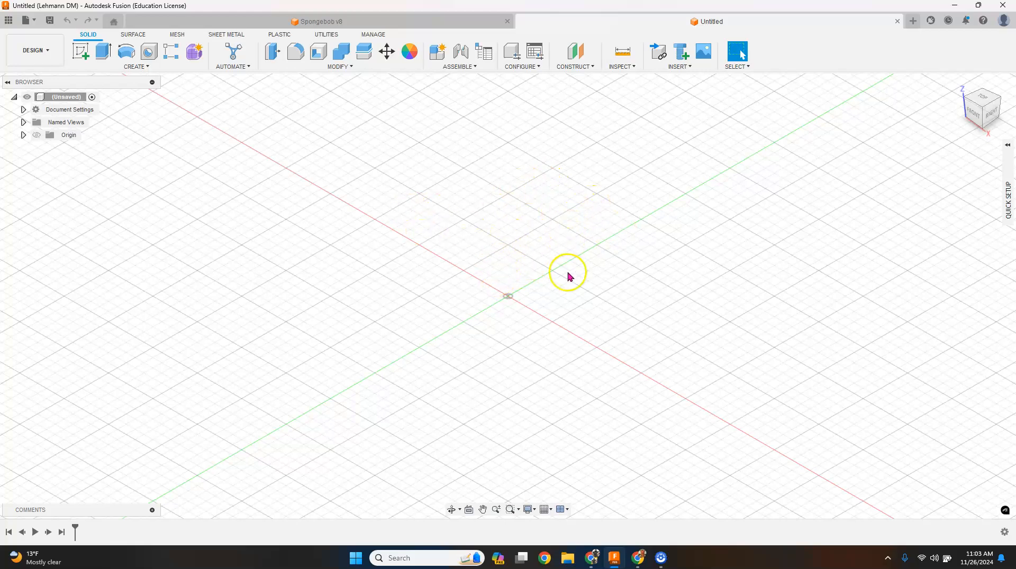
pyautogui.click(974, 117)
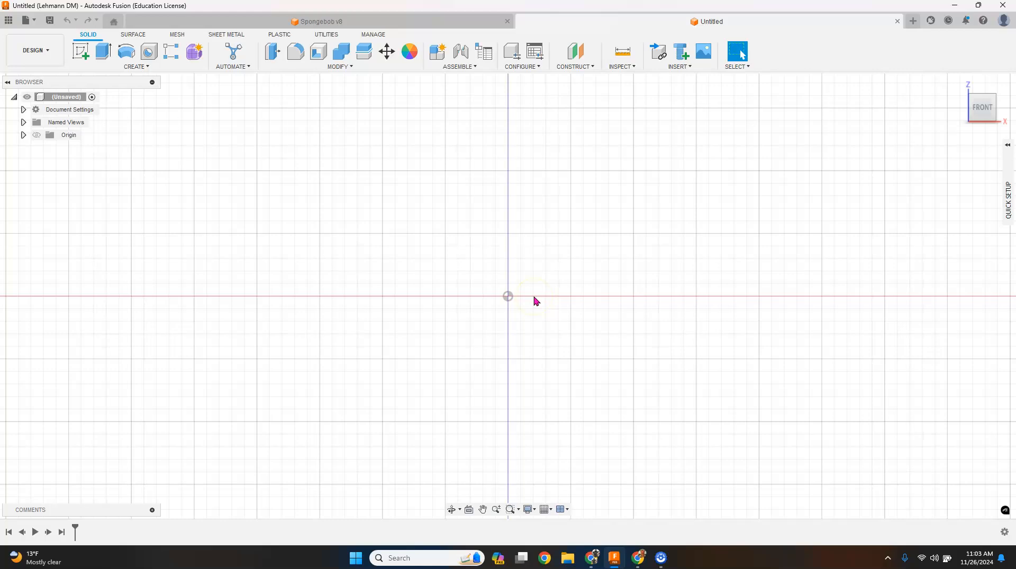
pyautogui.click(82, 53)
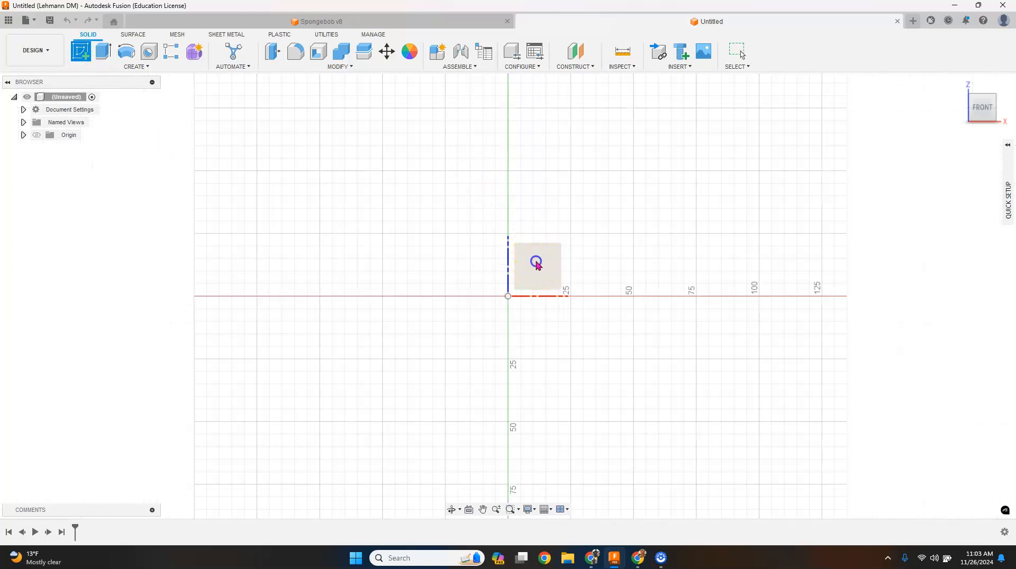
pyautogui.click(536, 264)
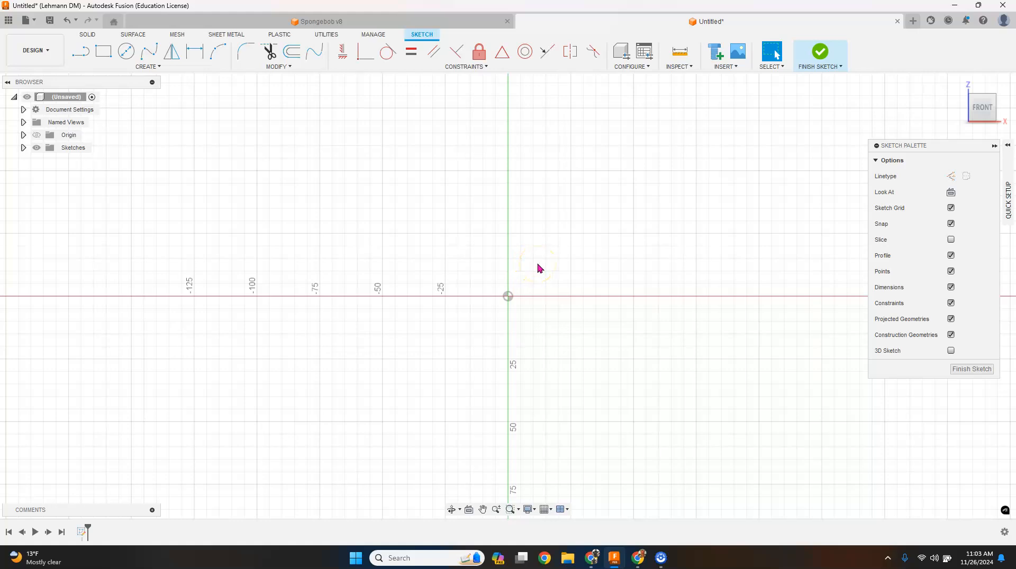
# Sketch a vertical line 70 mm long straight up from the origin.
pyautogui.press('l')
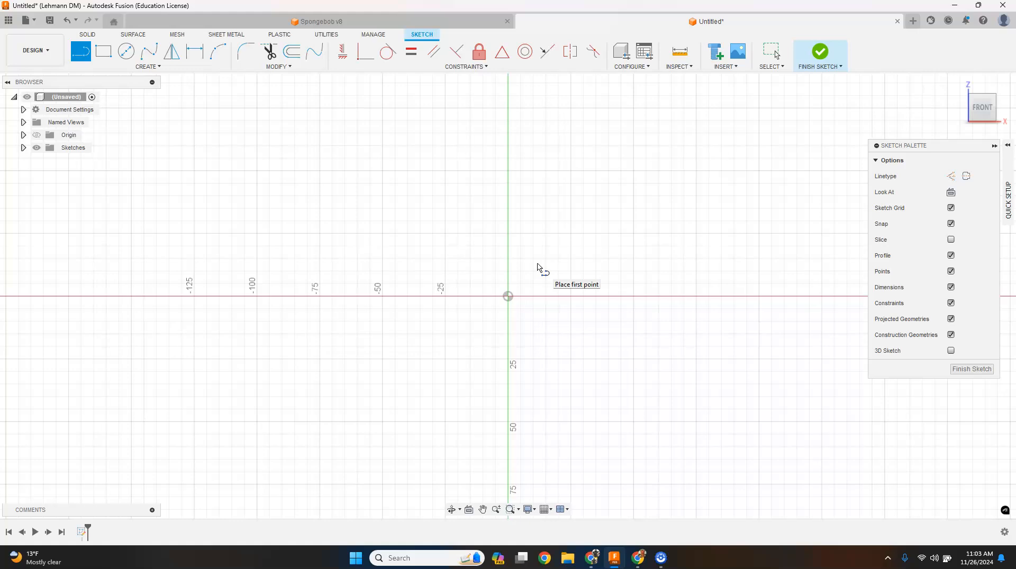
pyautogui.click(507, 296)
pyautogui.click(508, 297)
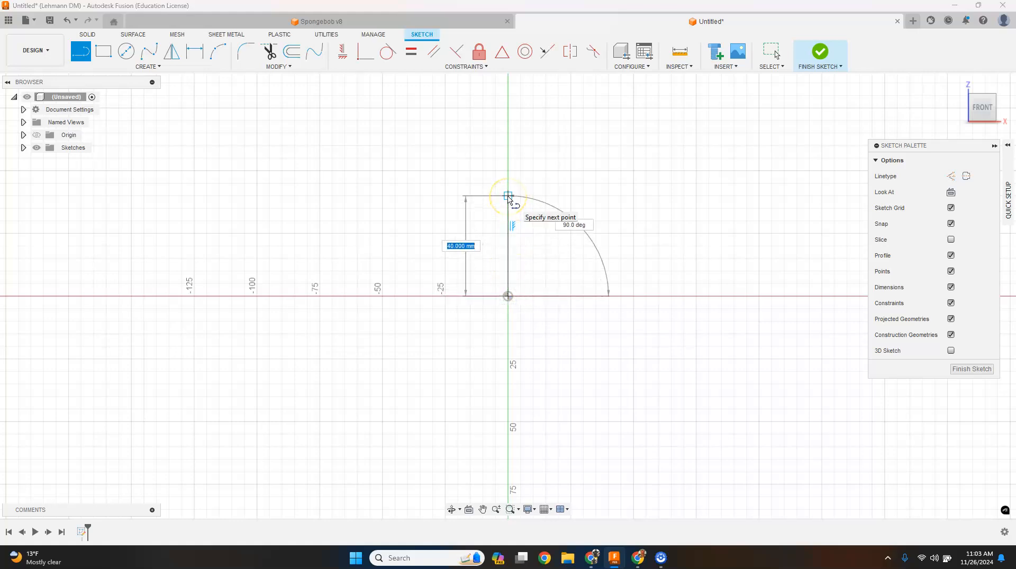
pyautogui.write('70')
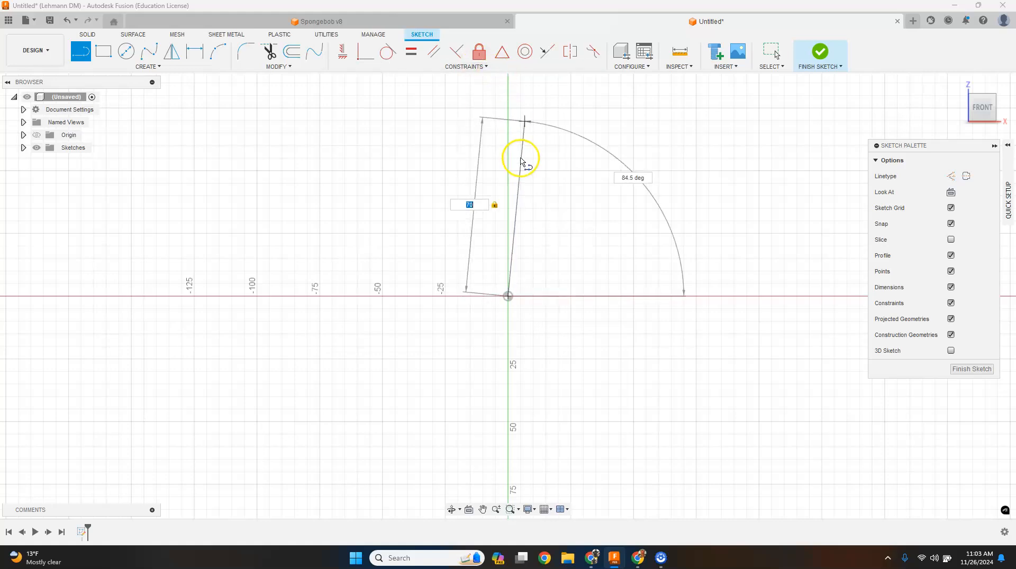
pyautogui.scroll(-5, 512, 154)
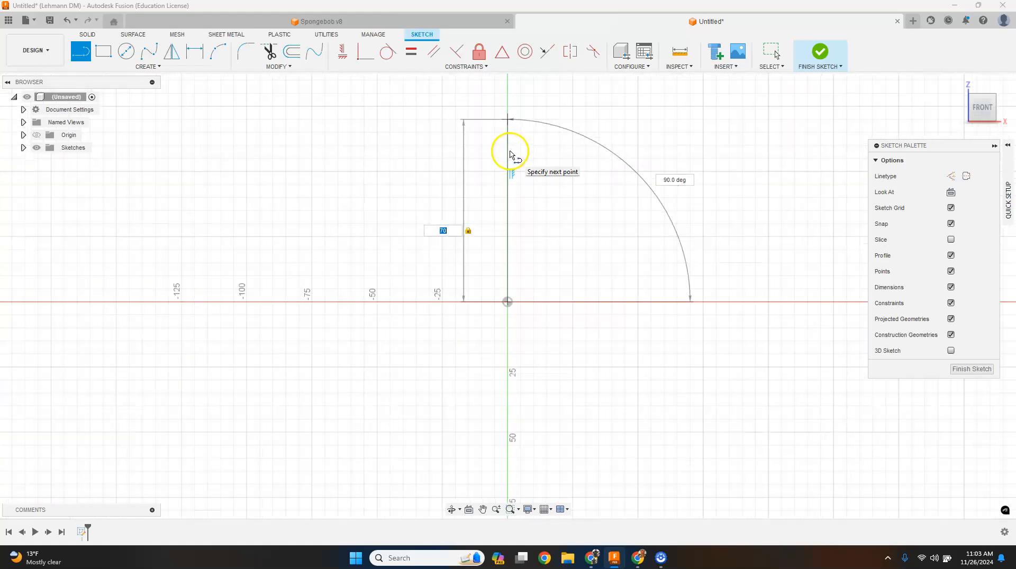
pyautogui.scroll(4, 507, 129)
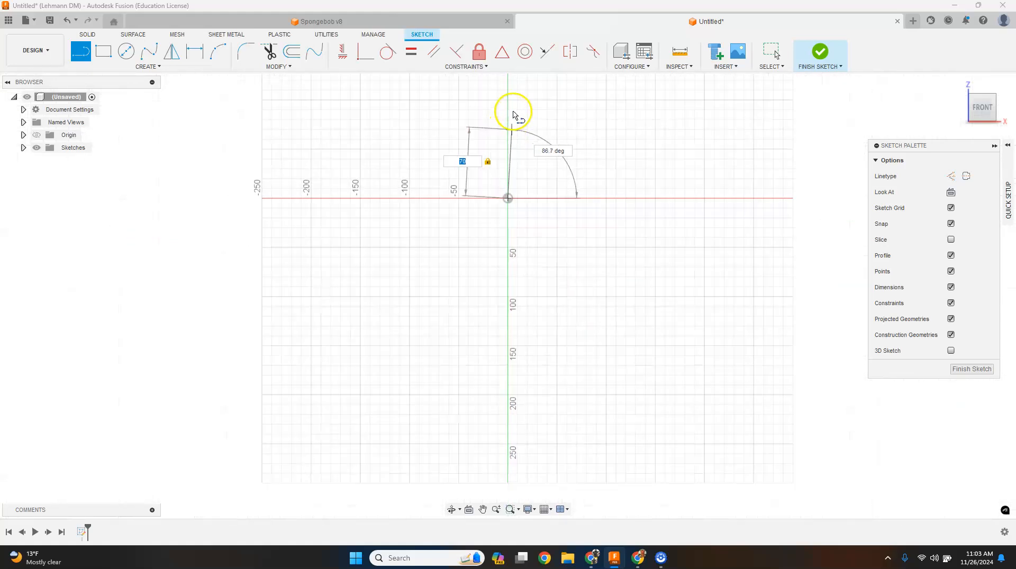
pyautogui.scroll(3, 507, 113)
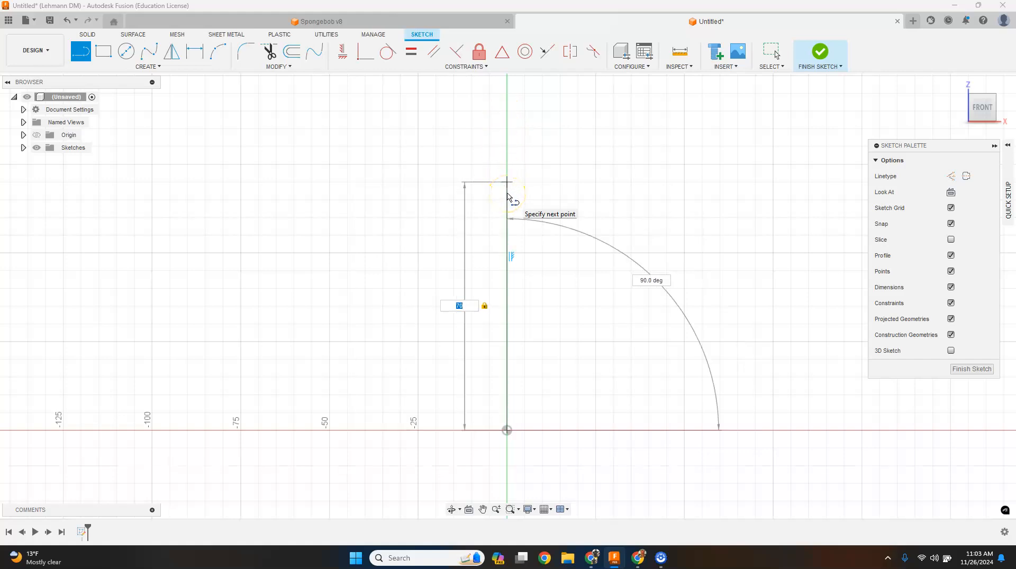
pyautogui.doubleClick(508, 197)
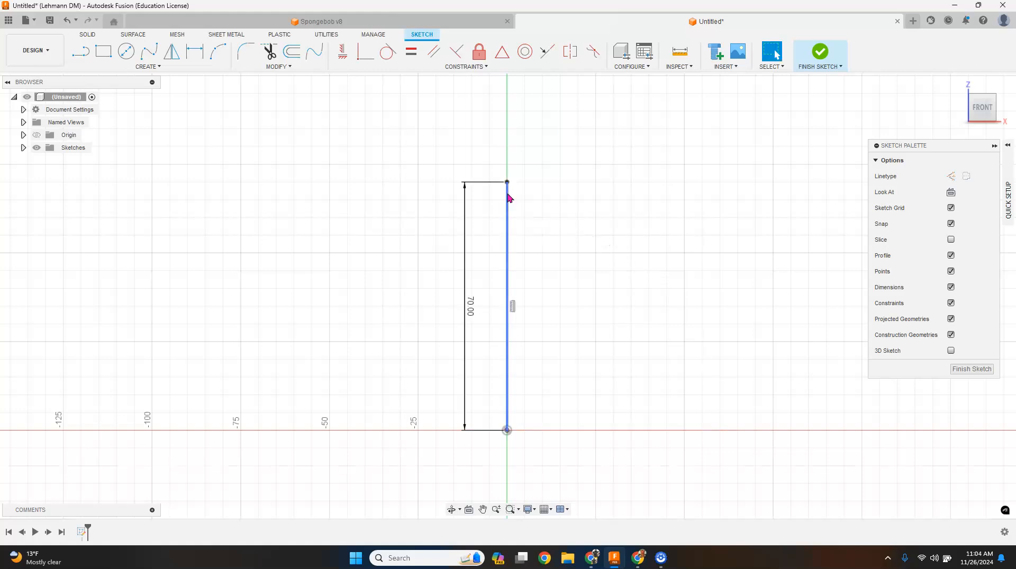
pyautogui.click(502, 218)
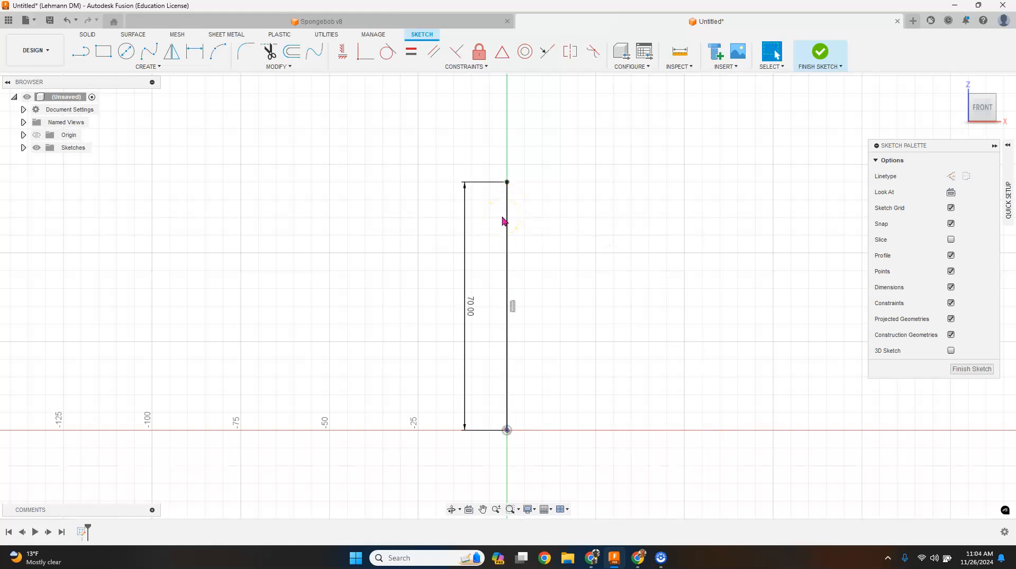
# Sketch a horizontal line 305 mm long from the origin along the positive X axis.
pyautogui.press('l')
pyautogui.scroll(3, 518, 274)
pyautogui.scroll(-3, 516, 277)
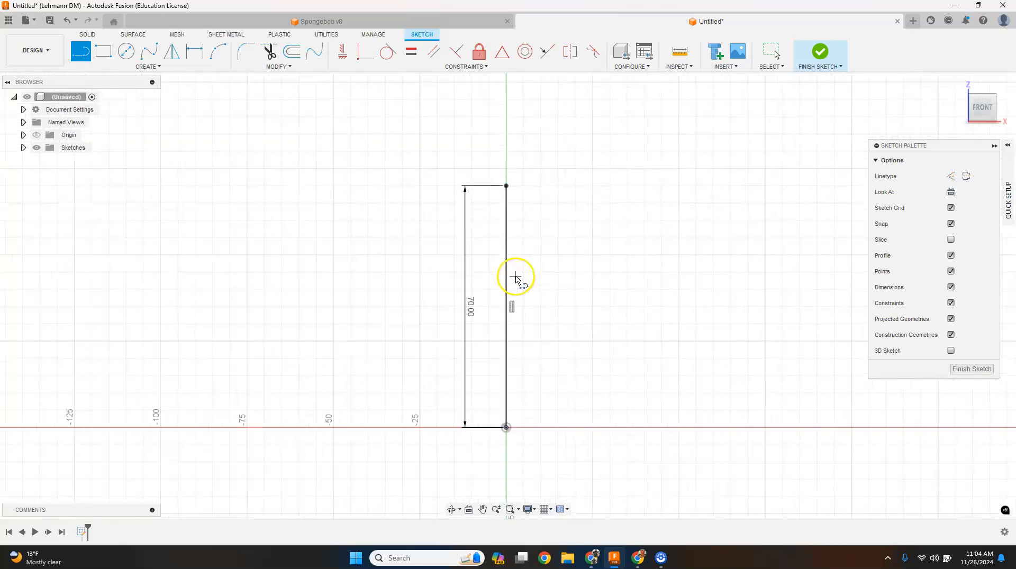
pyautogui.scroll(-3, 516, 277)
pyautogui.scroll(2, 567, 382)
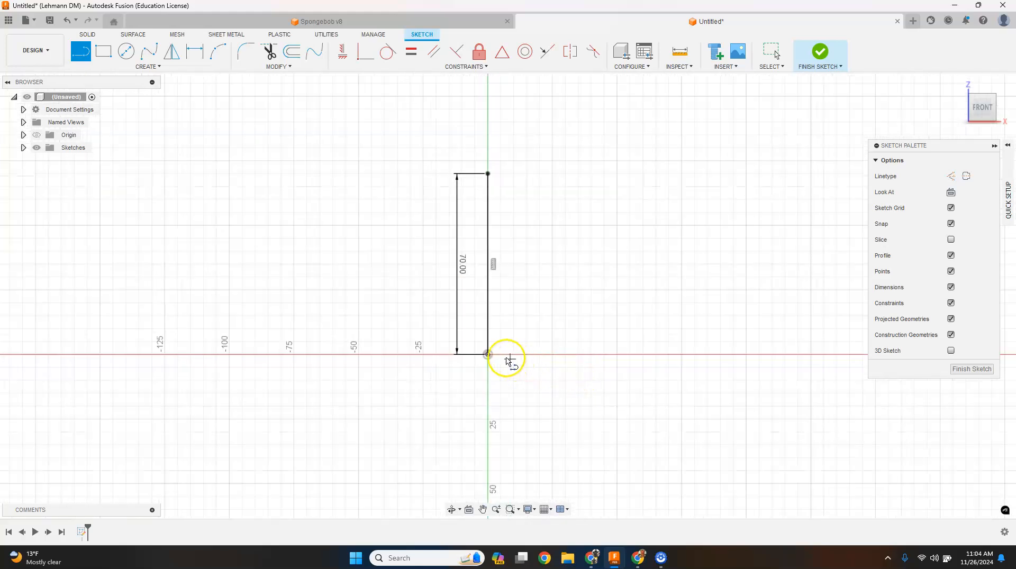
pyautogui.click(487, 354)
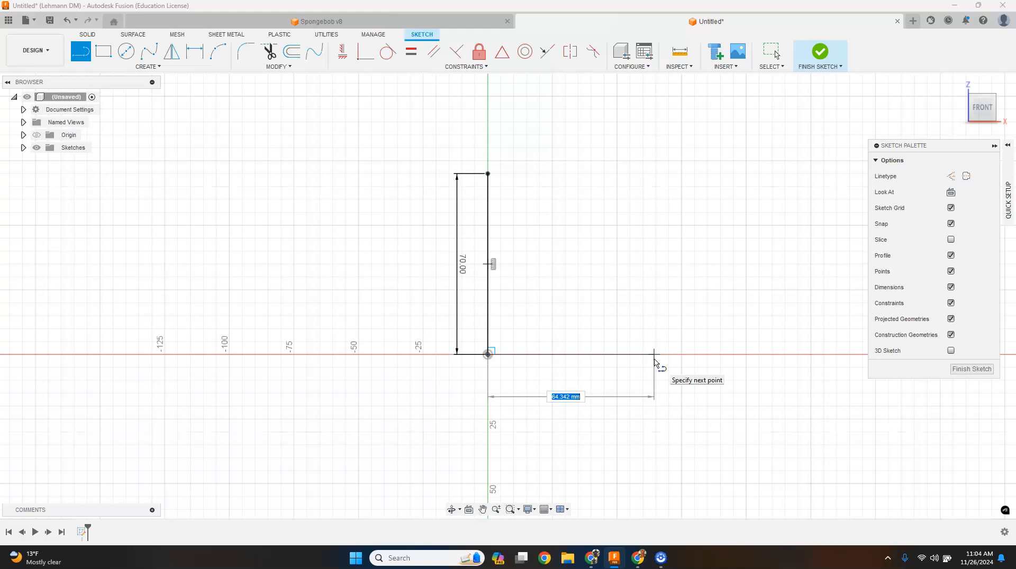
pyautogui.write('305')
pyautogui.press('Tab')
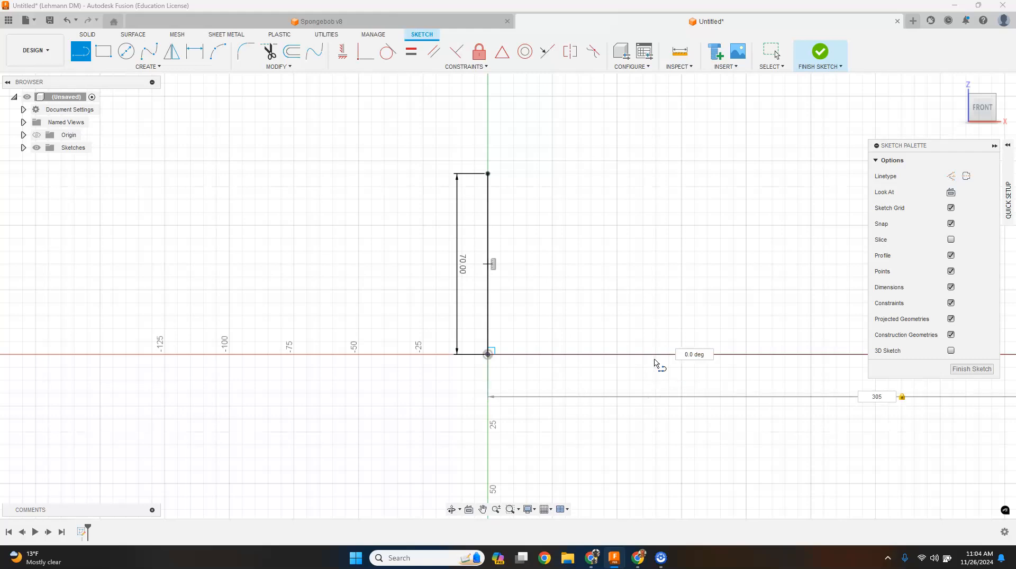
pyautogui.press('Return')
pyautogui.press('Escape')
# Sketch a vertical line 20 mm long upward from the far end of the 305 mm baseline.
pyautogui.scroll(-5, 655, 364)
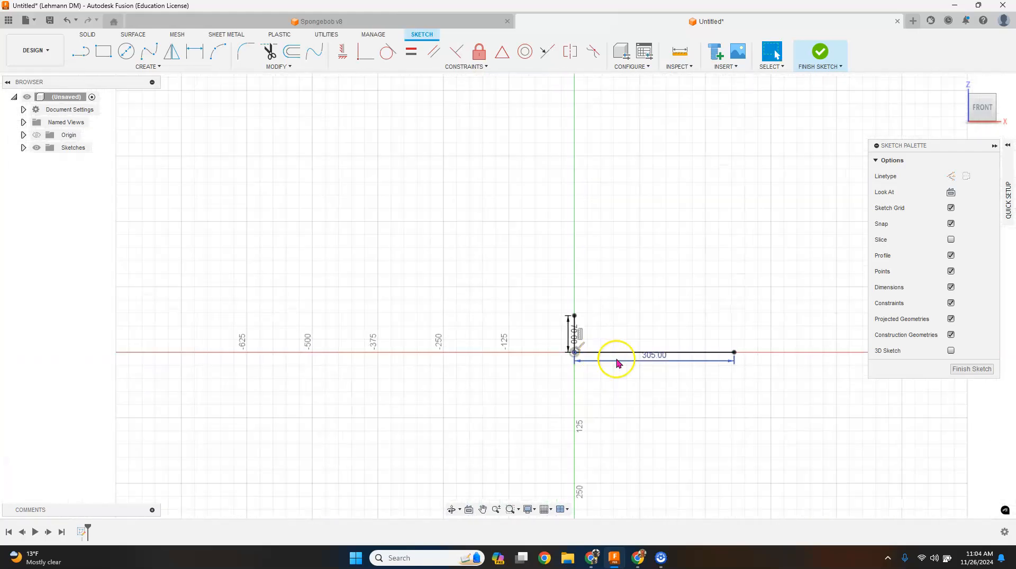
pyautogui.scroll(3, 737, 344)
pyautogui.scroll(3, 744, 344)
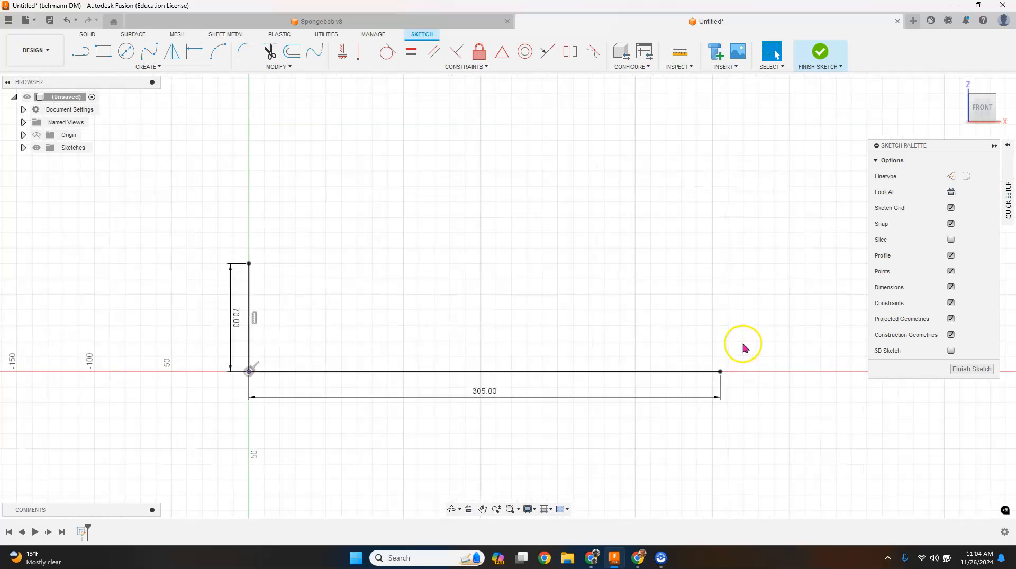
pyautogui.scroll(-1, 656, 361)
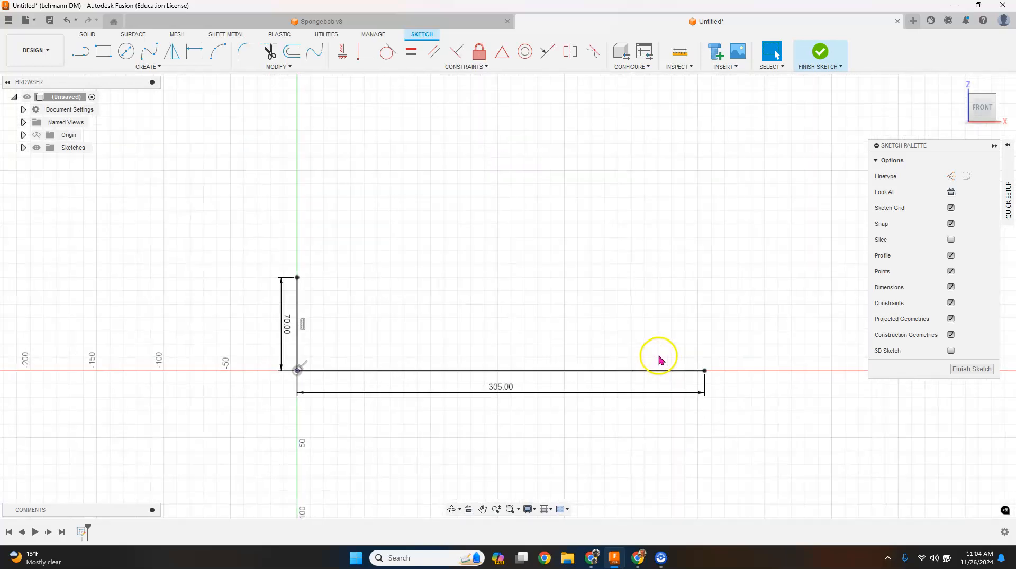
pyautogui.scroll(1, 659, 360)
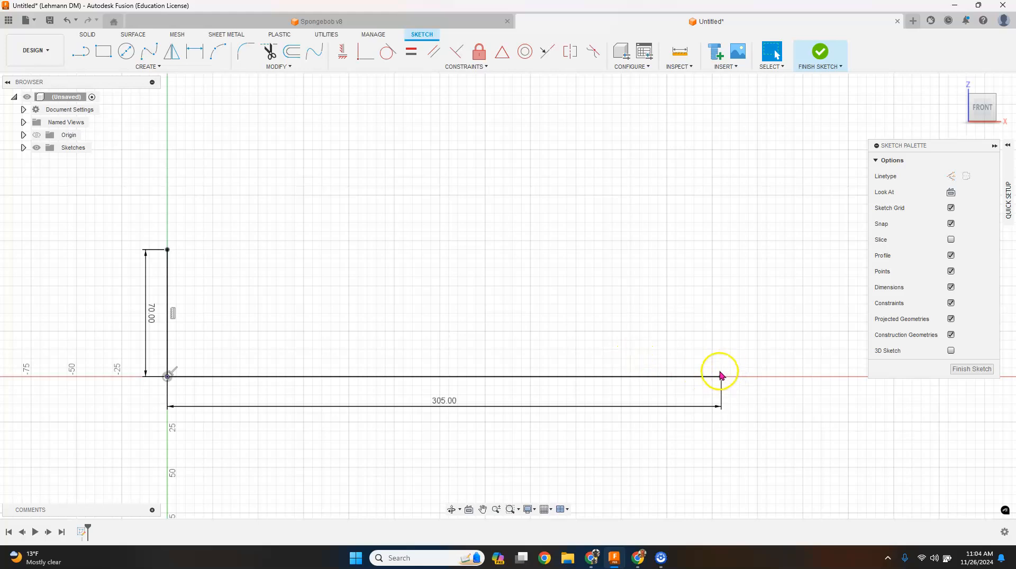
pyautogui.press('l')
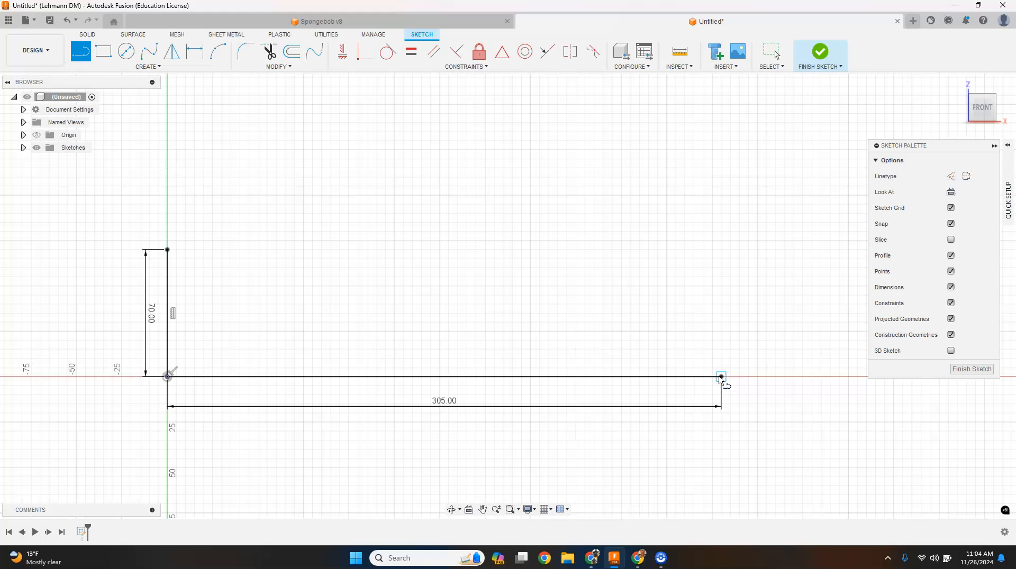
pyautogui.click(721, 377)
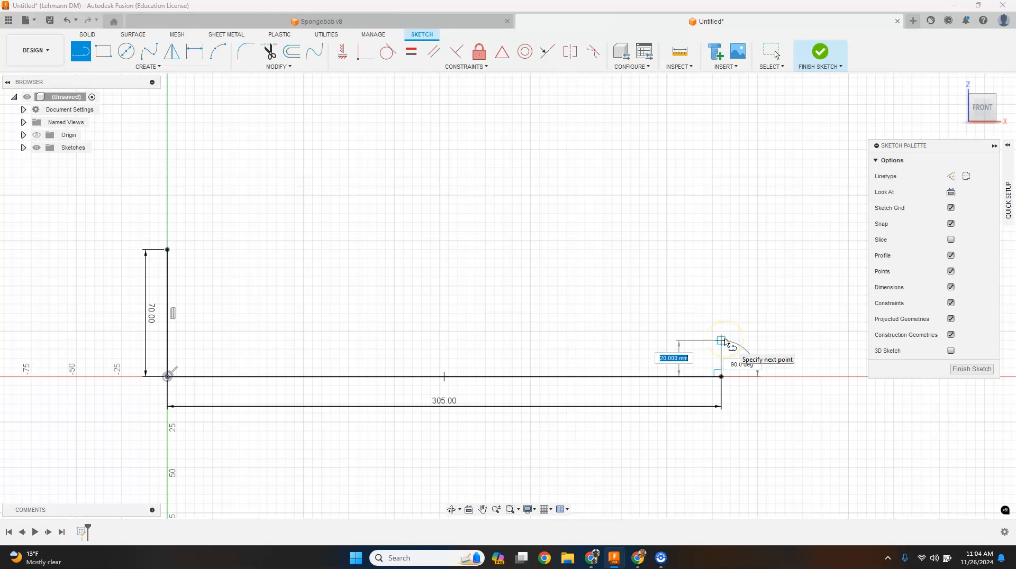
pyautogui.write('20')
pyautogui.press('Tab')
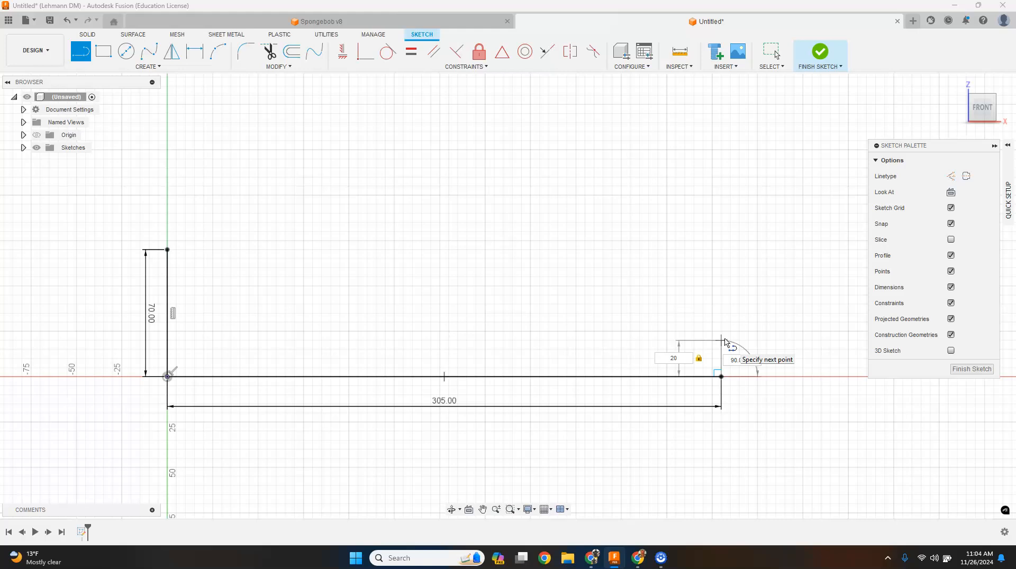
pyautogui.click(725, 343)
pyautogui.press('Escape')
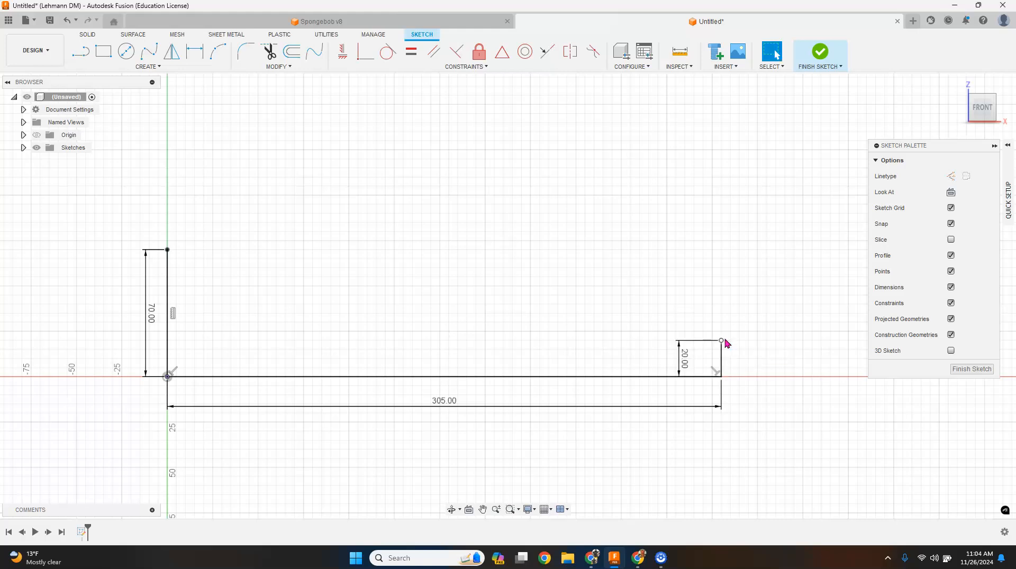
# Close the profile with a sloped line from the top of the 20 mm line to the top of the 70 mm line.
pyautogui.press('l')
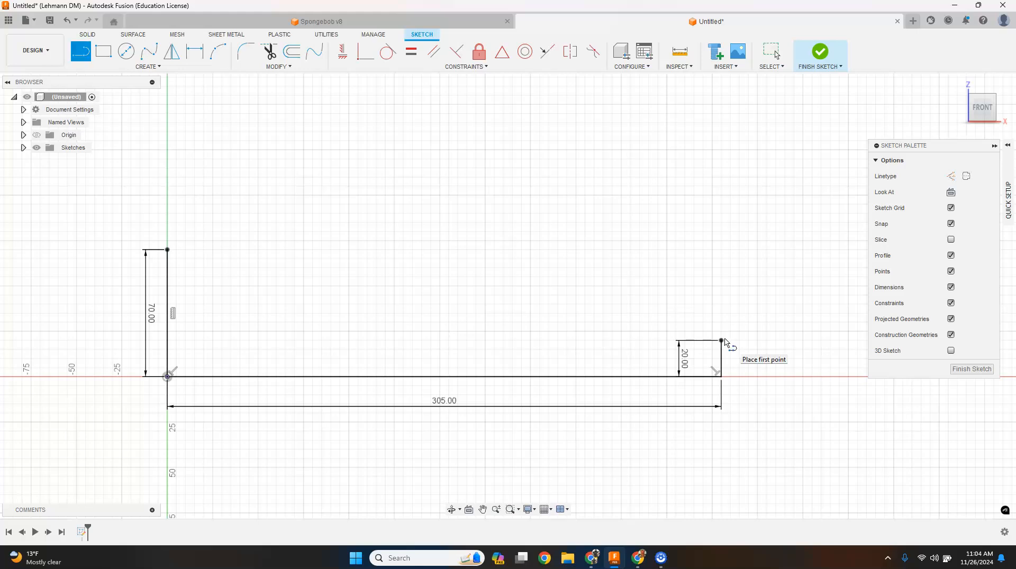
pyautogui.click(721, 341)
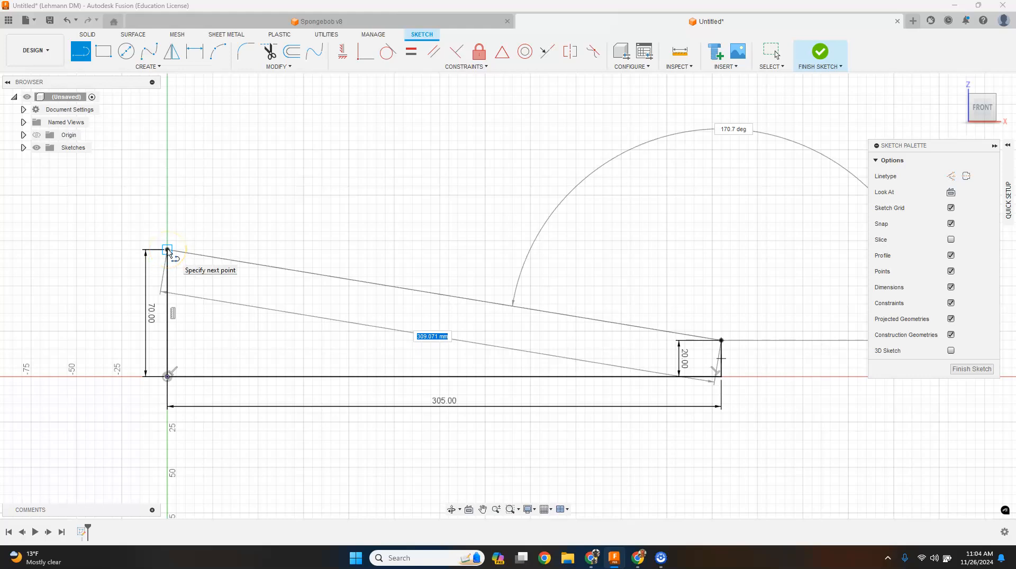
pyautogui.click(168, 250)
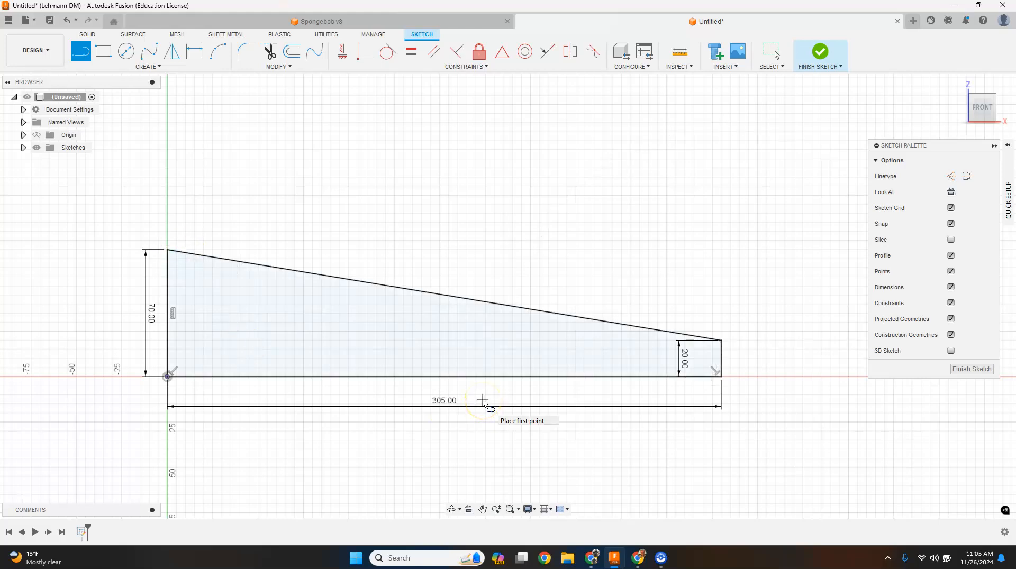
# Move the 20 mm dimension outside the profile and place the 305 mm dimension closer to the baseline.
pyautogui.scroll(-1, 614, 365)
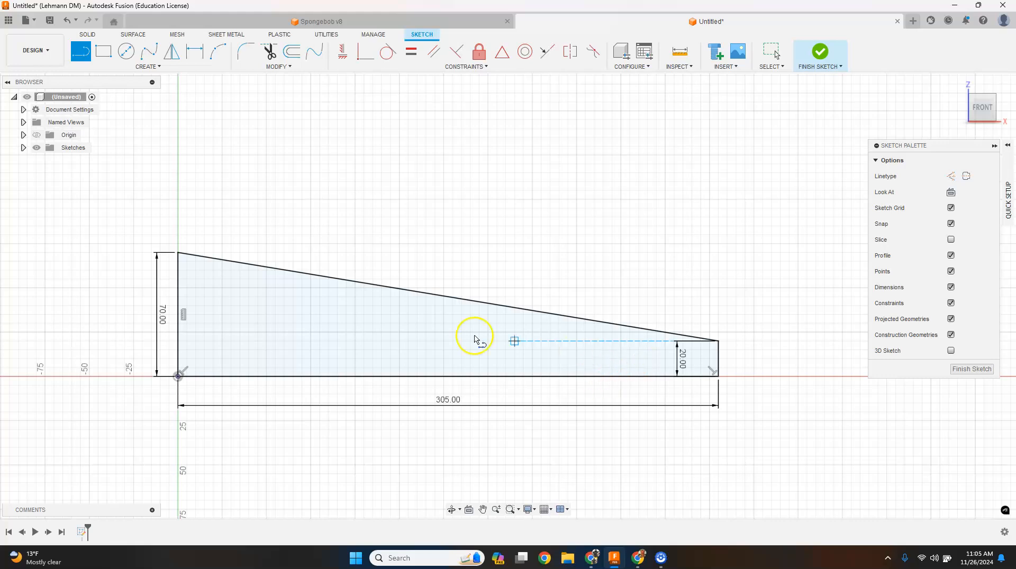
pyautogui.click(771, 55)
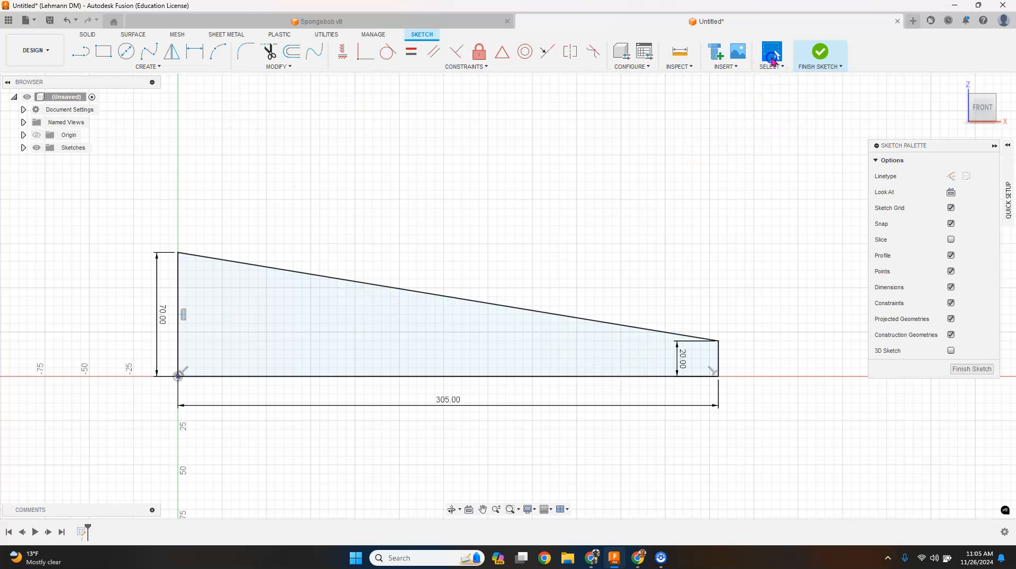
pyautogui.moveTo(677, 359); pyautogui.dragTo(734, 359)
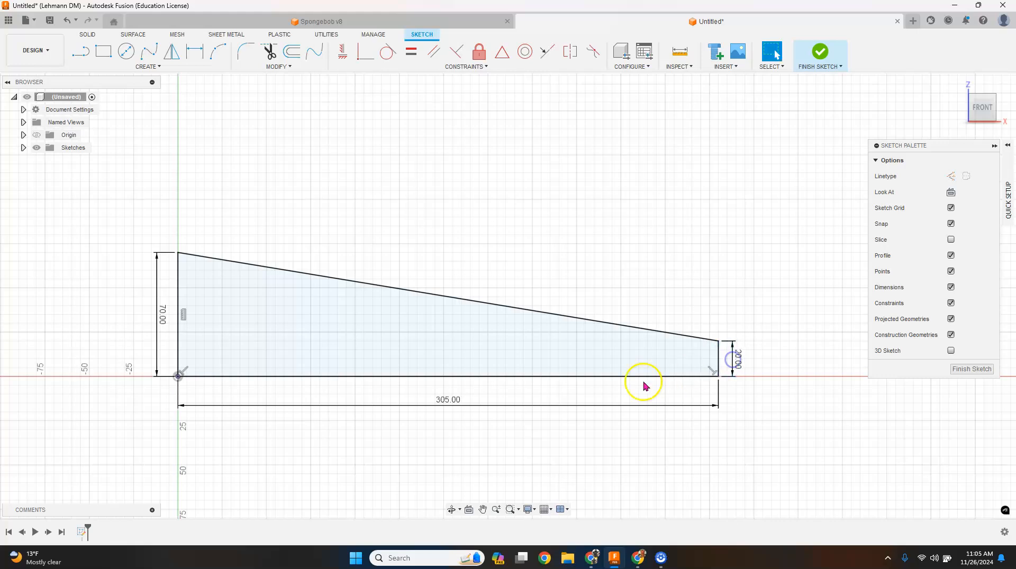
pyautogui.moveTo(526, 406); pyautogui.dragTo(427, 401)
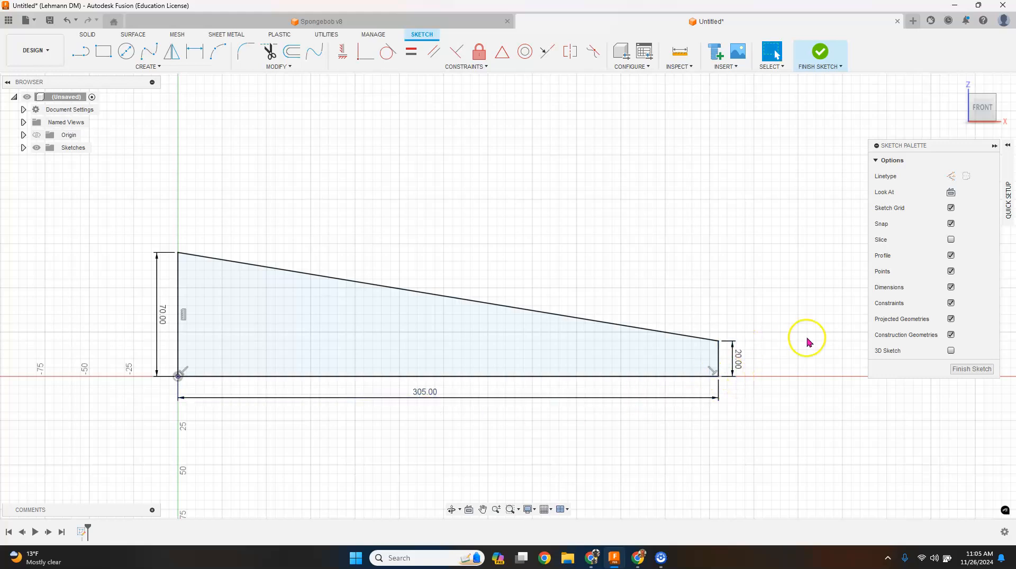
# Finish the wedge profile sketch.
pyautogui.scroll(-1, 334, 340)
pyautogui.scroll(3, 335, 341)
pyautogui.scroll(-1, 335, 341)
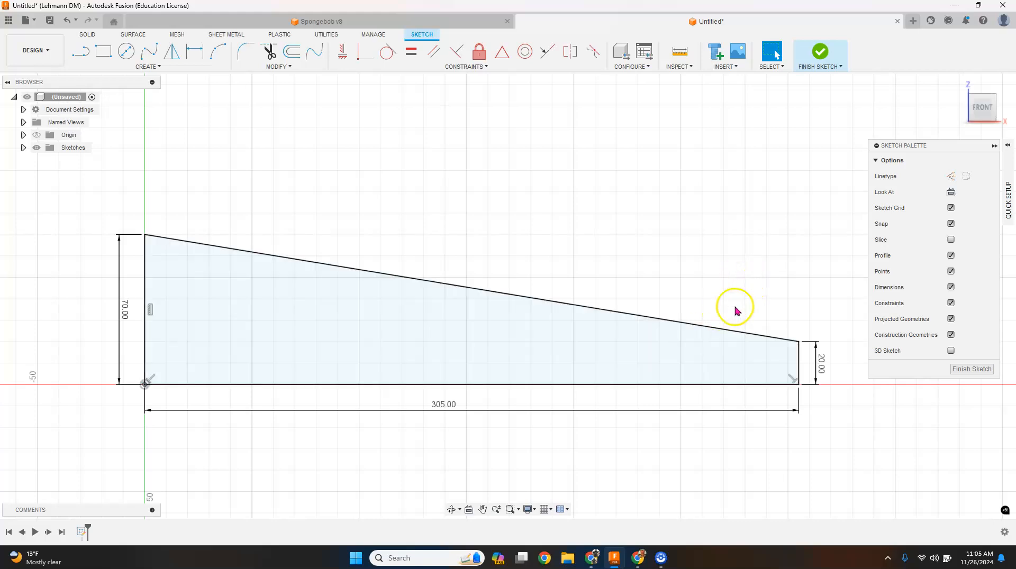
pyautogui.click(818, 56)
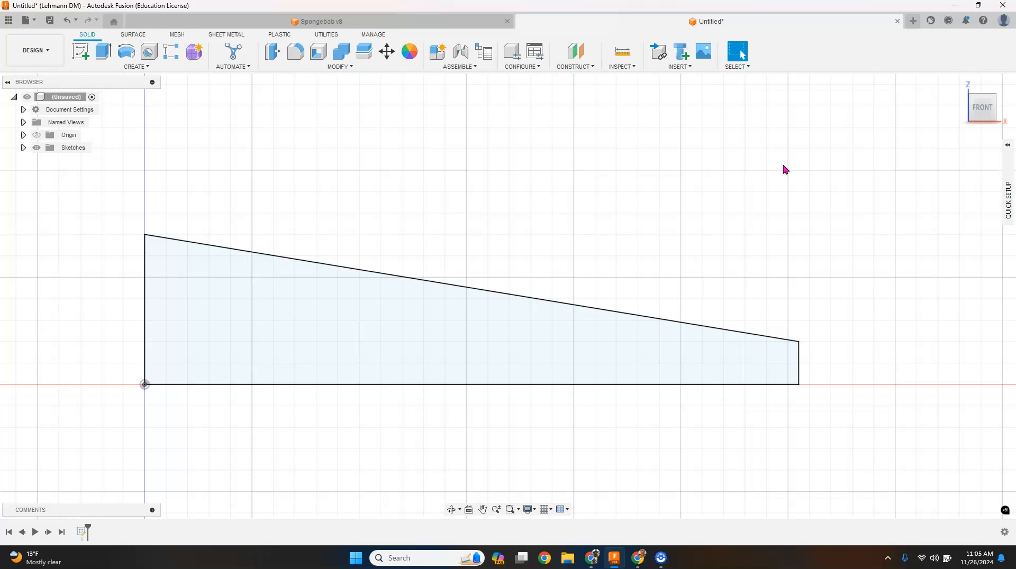
# Reopen the wedge profile sketch for editing.
pyautogui.click(583, 385)
pyautogui.rightClick(583, 385)
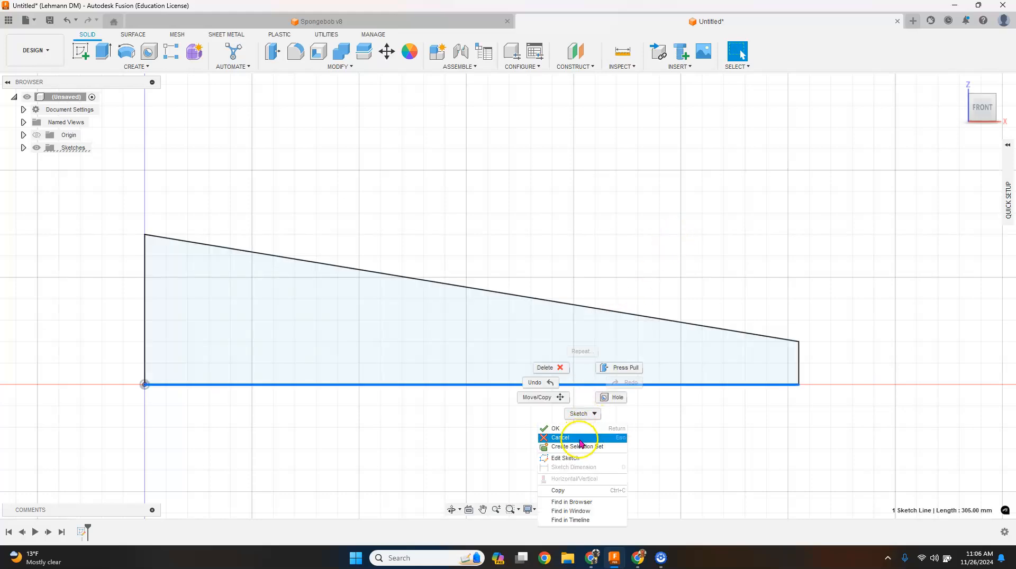
pyautogui.click(581, 458)
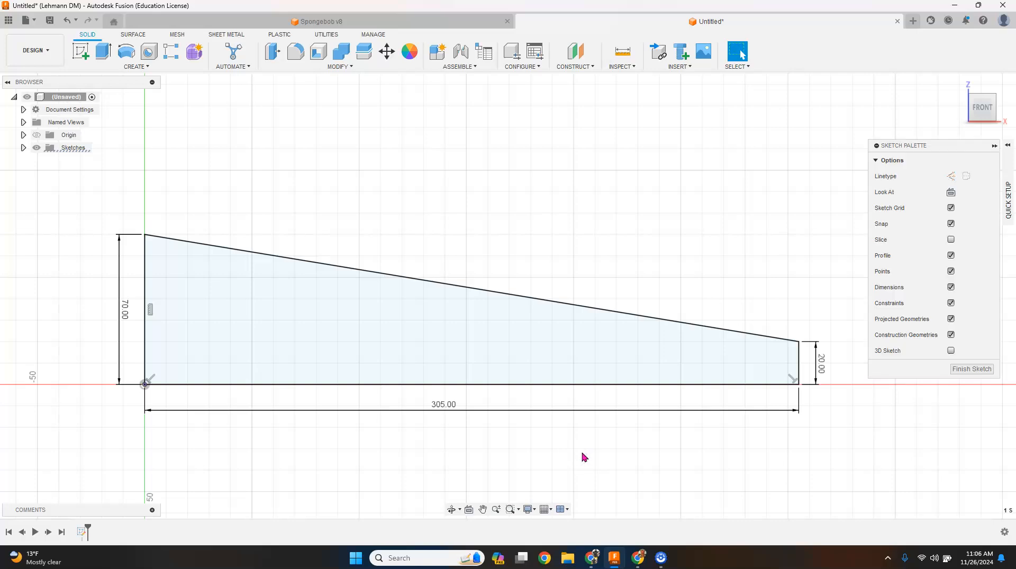
pyautogui.scroll(2, 545, 457)
pyautogui.scroll(-3, 545, 457)
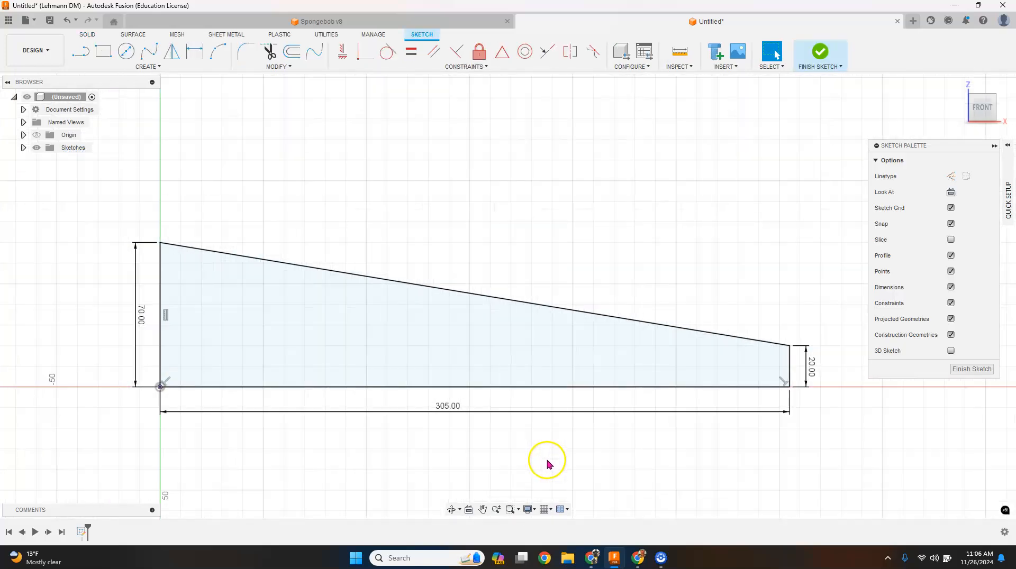
pyautogui.scroll(3, 547, 470)
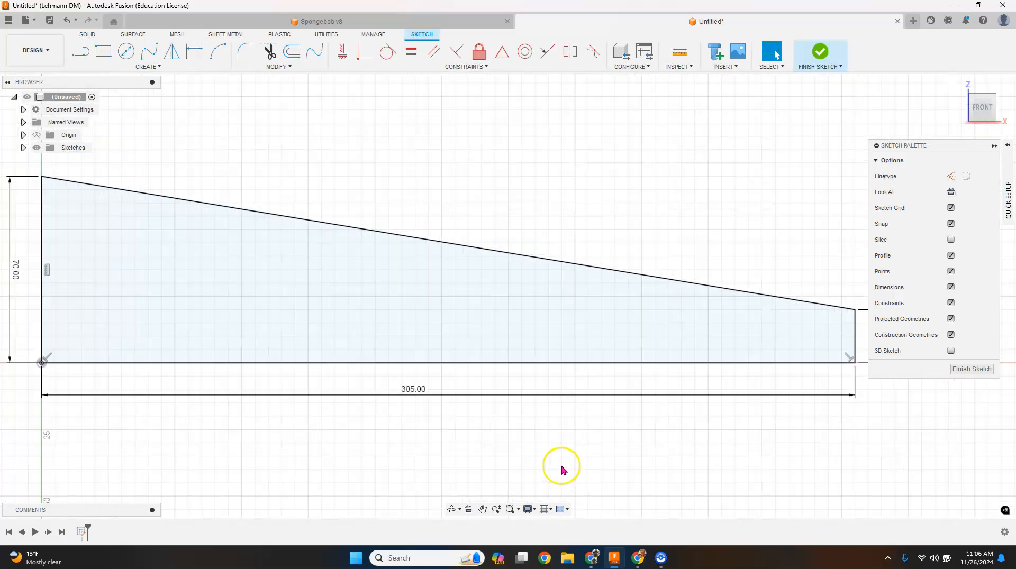
pyautogui.scroll(1, 556, 451)
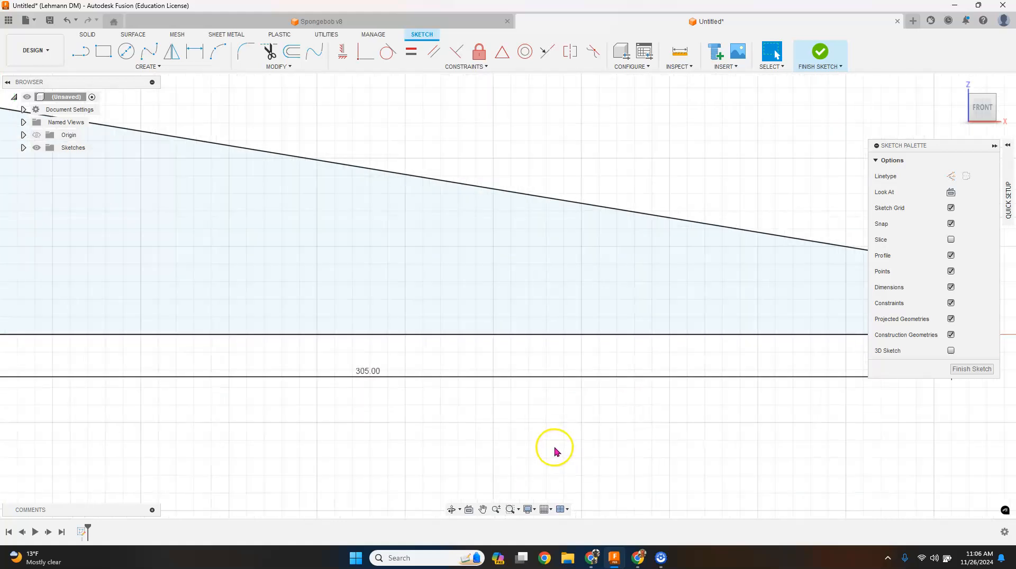
pyautogui.scroll(-2, 555, 451)
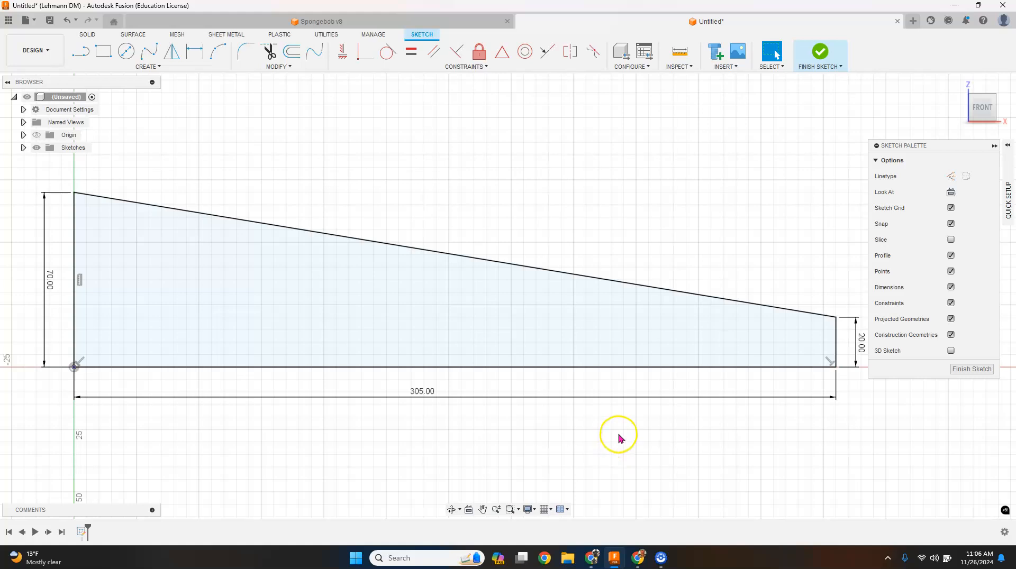
# Sketch a 275 mm construction line from the origin along the wedge's baseline, then switch construction linetype off.
pyautogui.press('l')
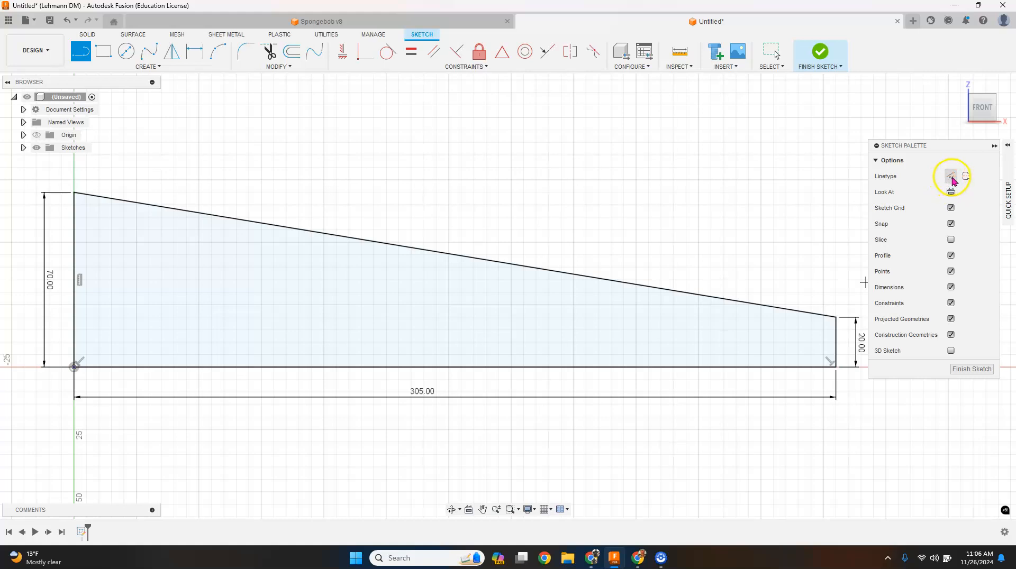
pyautogui.click(951, 178)
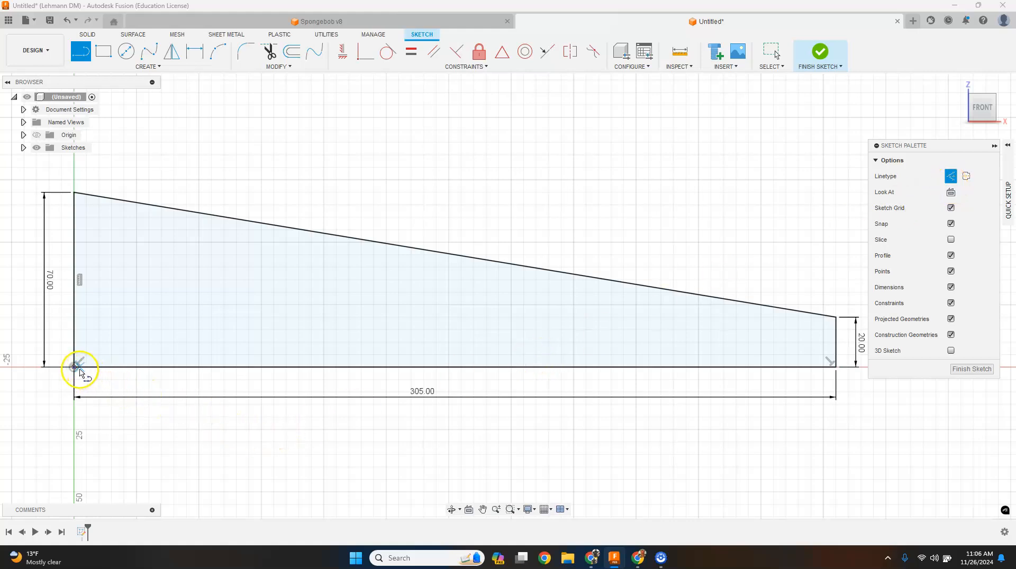
pyautogui.click(74, 368)
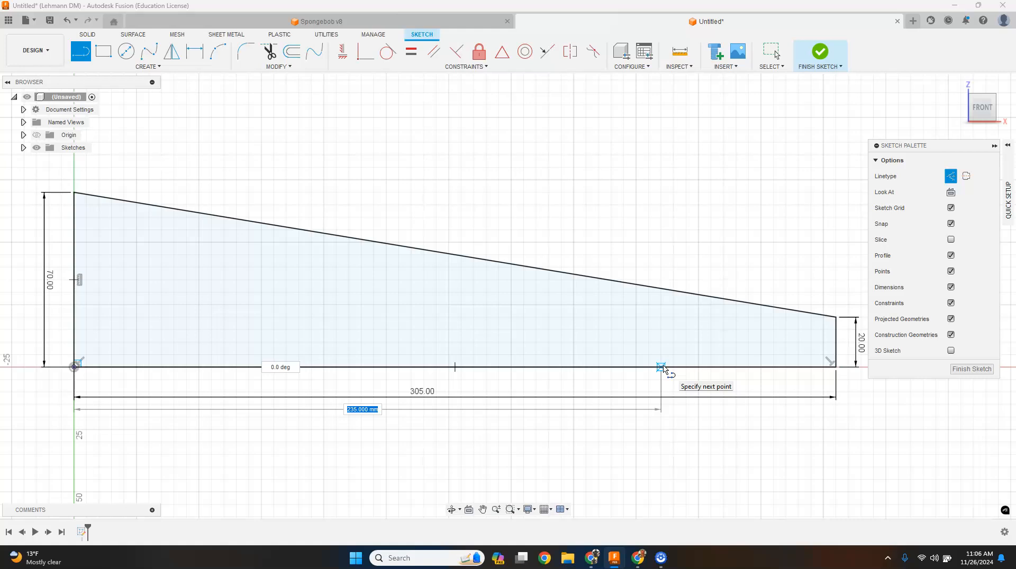
pyautogui.write('275')
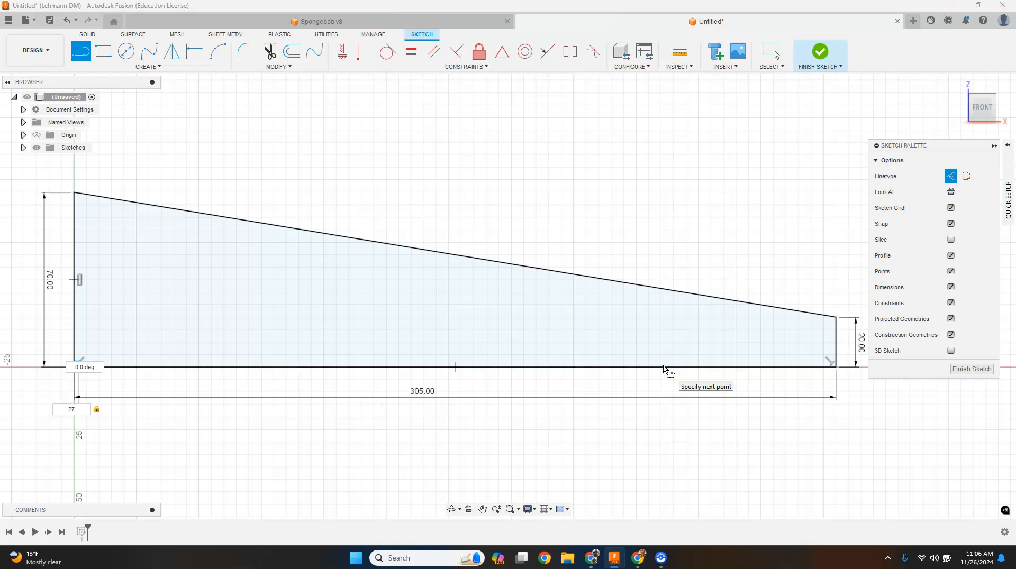
pyautogui.press('Return')
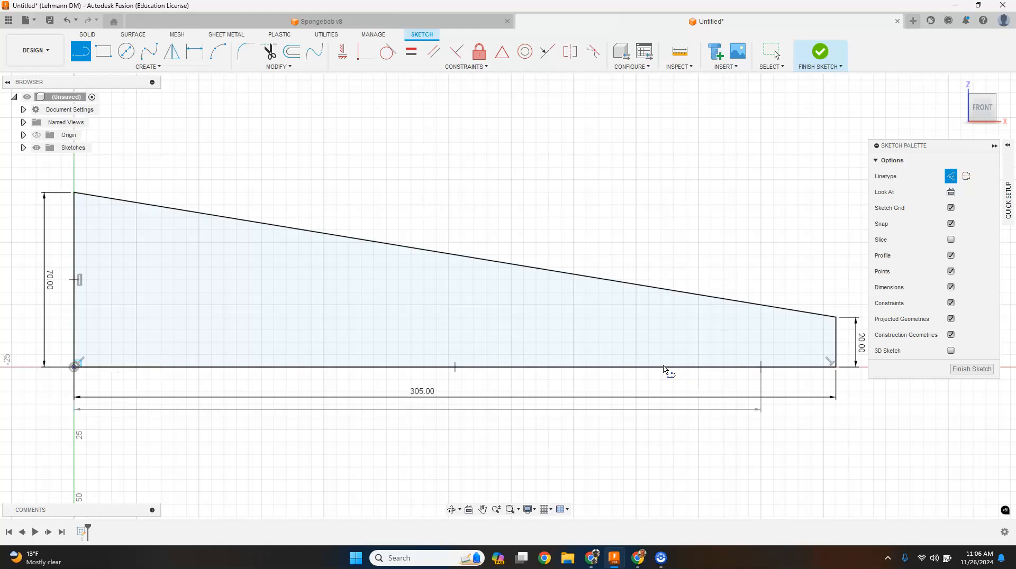
pyautogui.press('Escape')
pyautogui.click(757, 372)
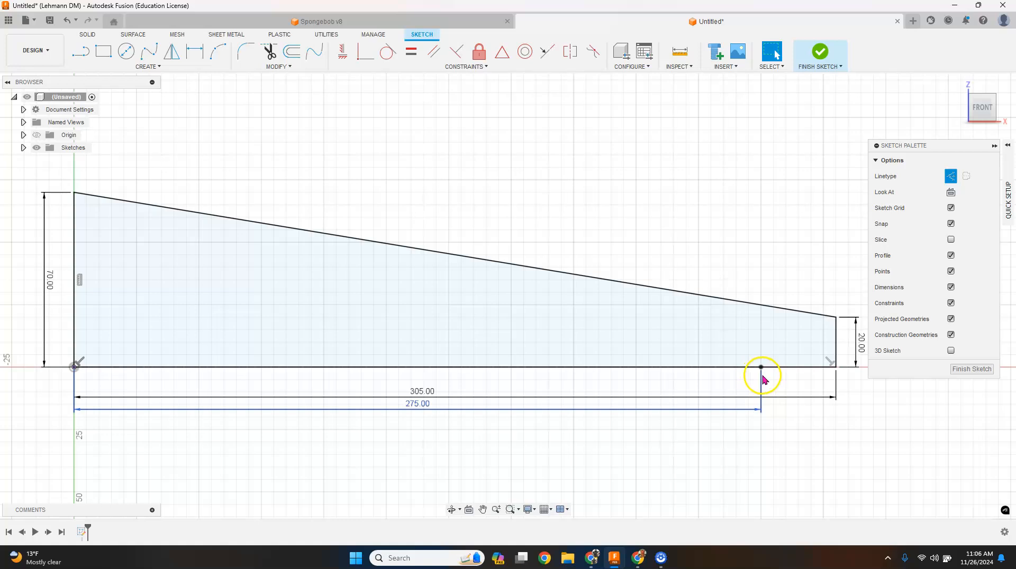
pyautogui.click(949, 180)
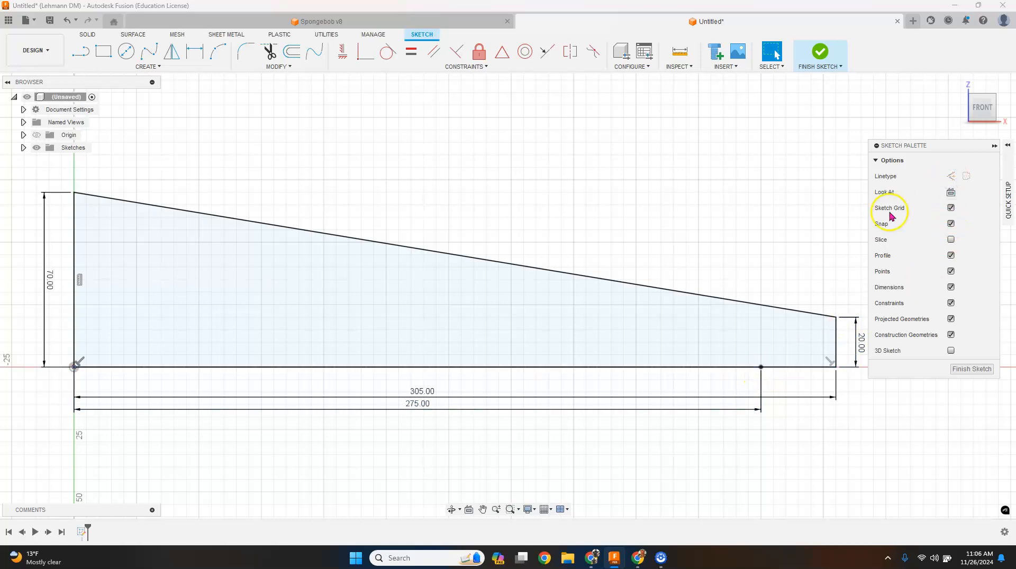
# Divide the profile with a vertical solid line from the 275 mm point up to the sloped edge, and finish the sketch.
pyautogui.press('l')
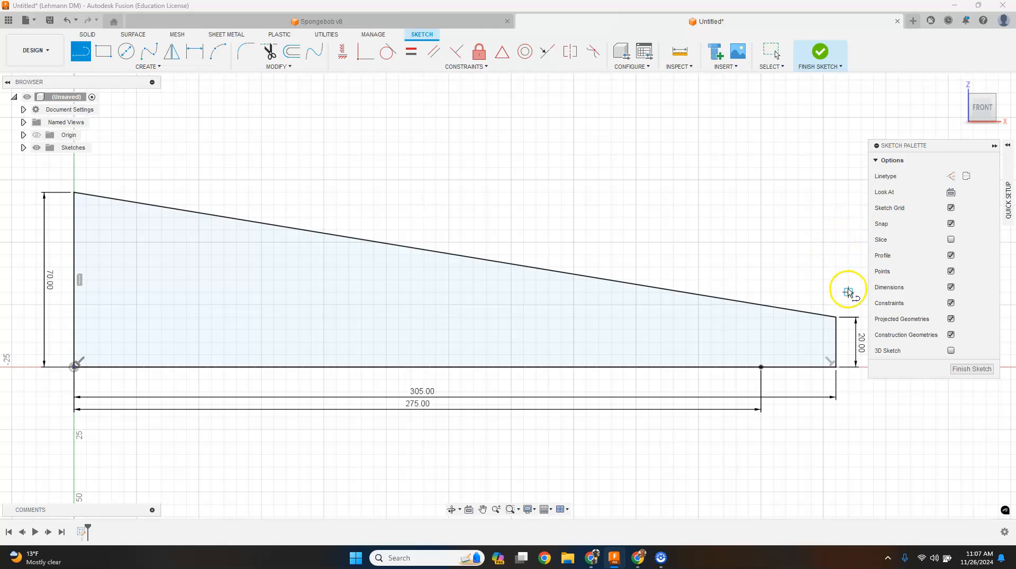
pyautogui.click(761, 367)
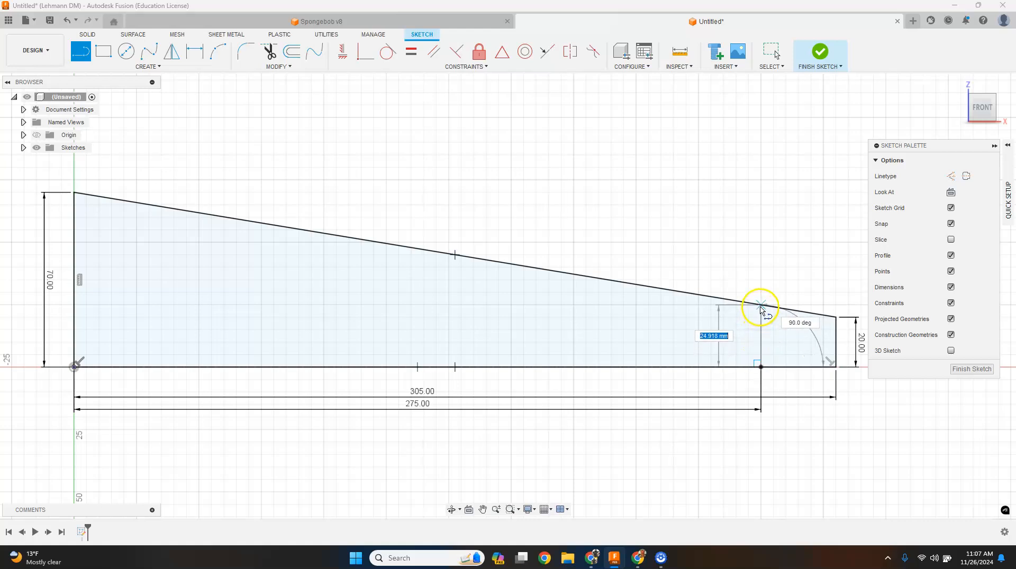
pyautogui.scroll(-2, 760, 312)
pyautogui.scroll(4, 762, 313)
pyautogui.scroll(2, 762, 313)
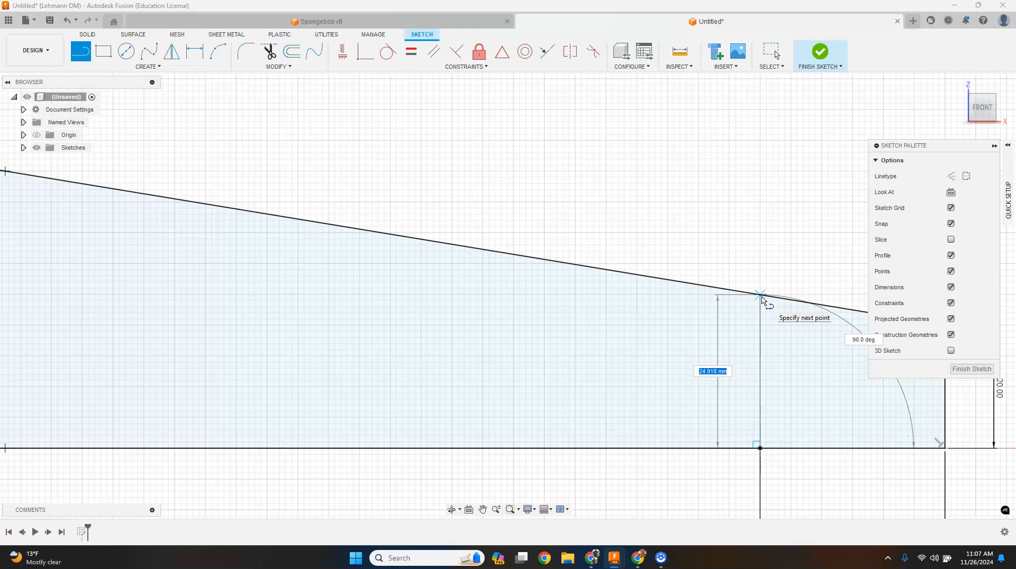
pyautogui.click(761, 294)
pyautogui.scroll(-3, 762, 307)
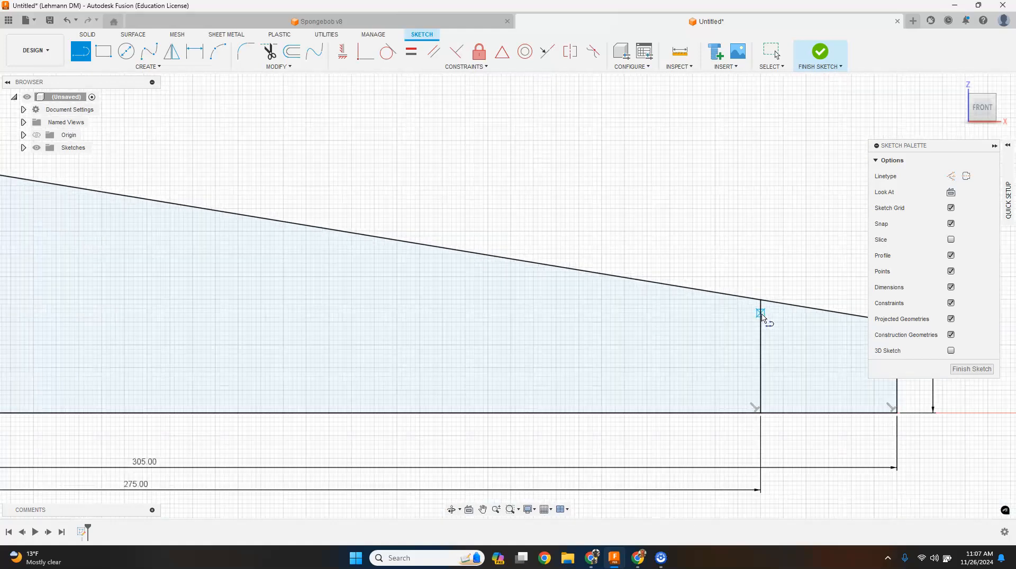
pyautogui.scroll(-2, 752, 312)
pyautogui.scroll(-2, 724, 336)
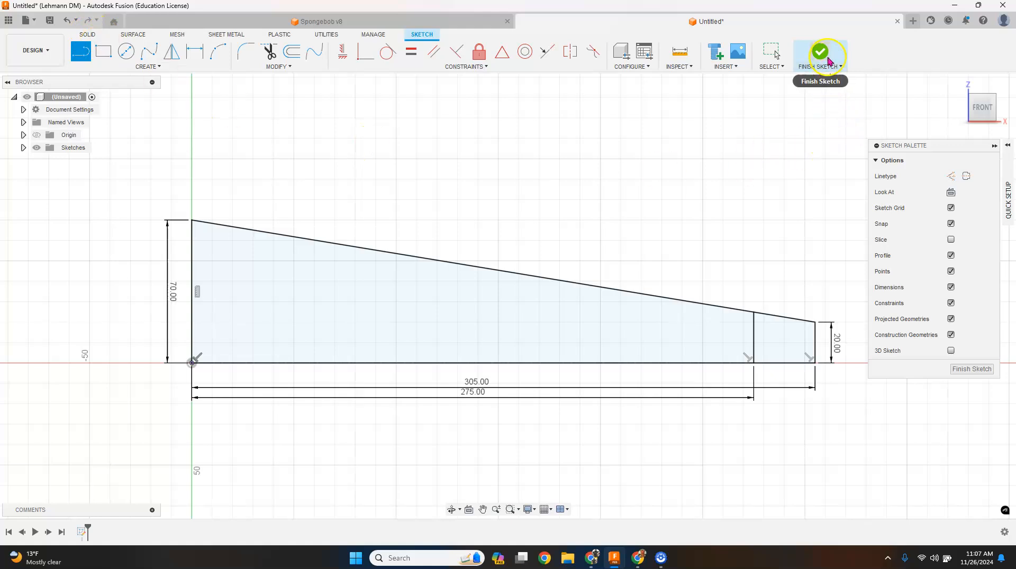
pyautogui.click(820, 52)
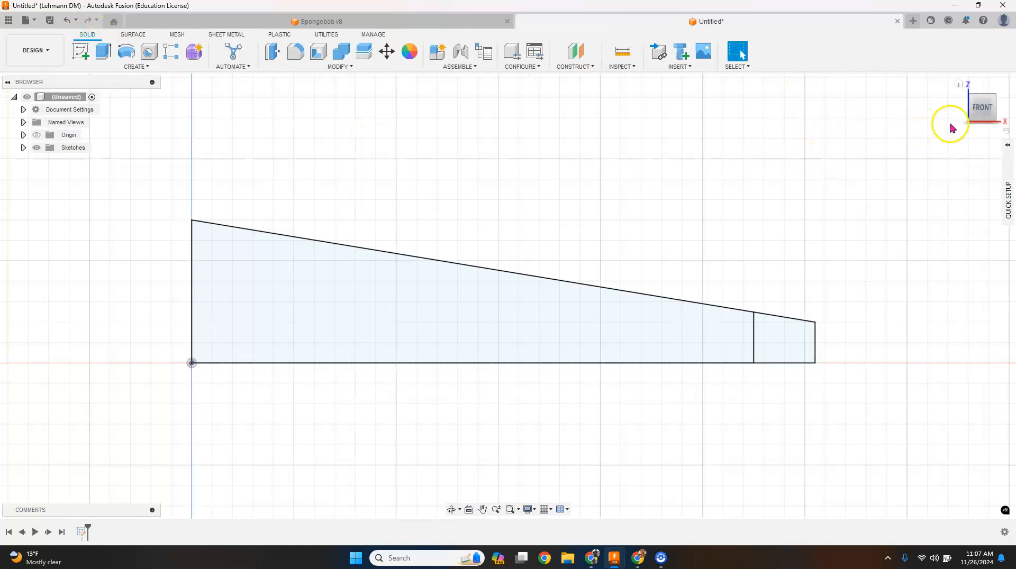
# Extrude the larger profile region, between the 70 mm side and the dividing line, by -21 mm as a new body.
pyautogui.click(994, 100)
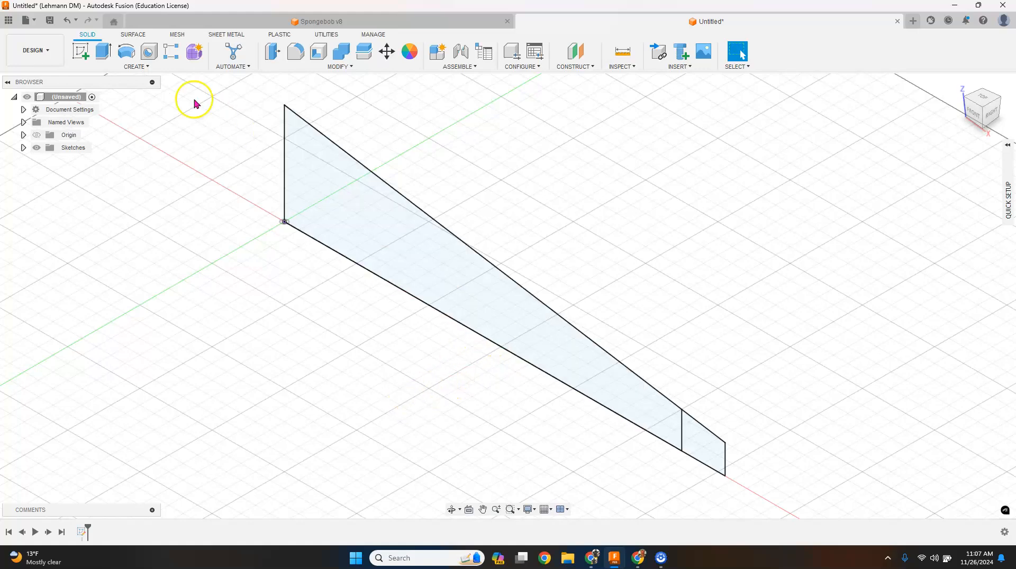
pyautogui.click(104, 53)
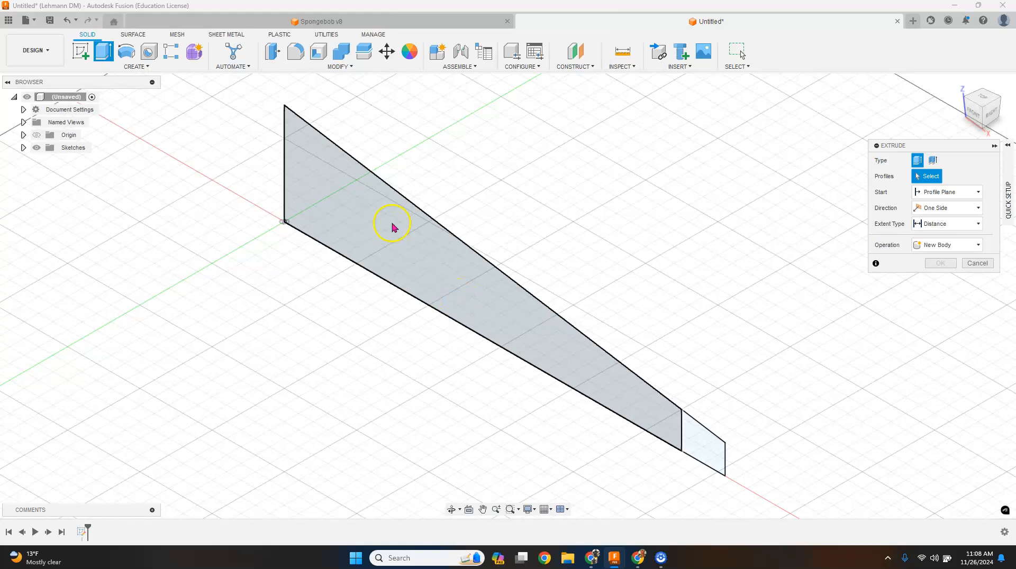
pyautogui.click(413, 243)
pyautogui.moveTo(485, 275); pyautogui.dragTo(447, 291)
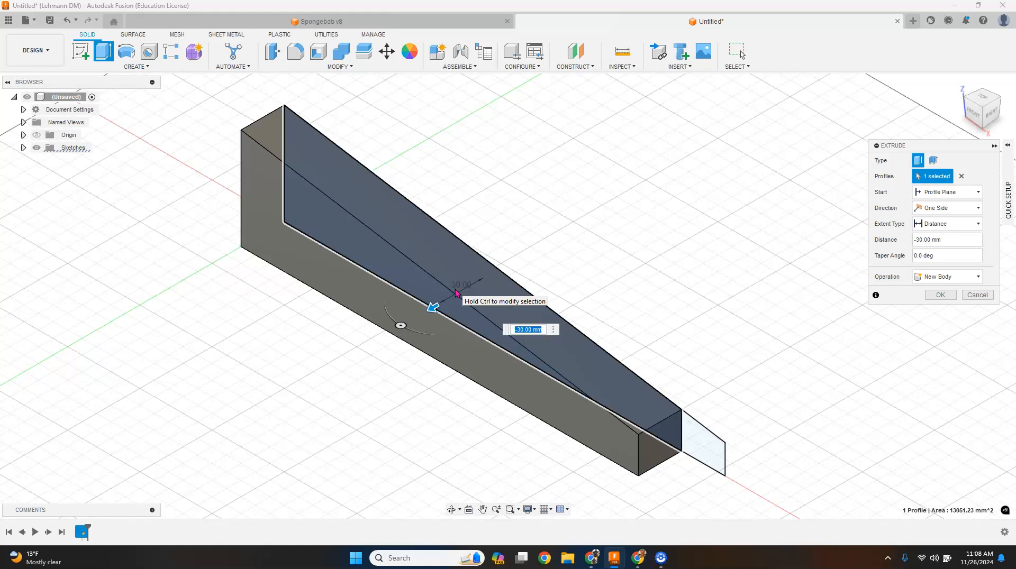
pyautogui.write('21')
pyautogui.press('Return')
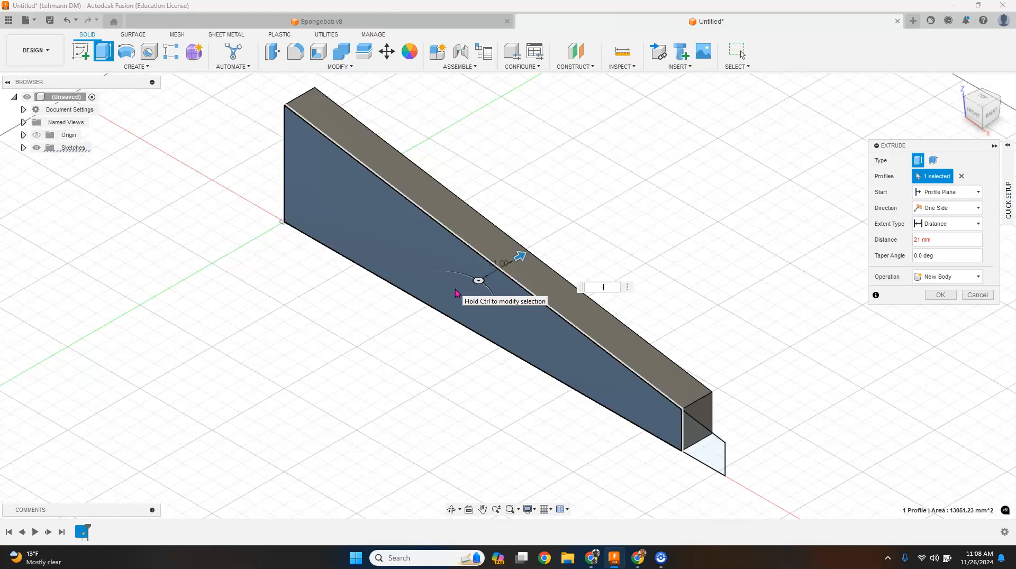
pyautogui.write('-21')
pyautogui.press('Return')
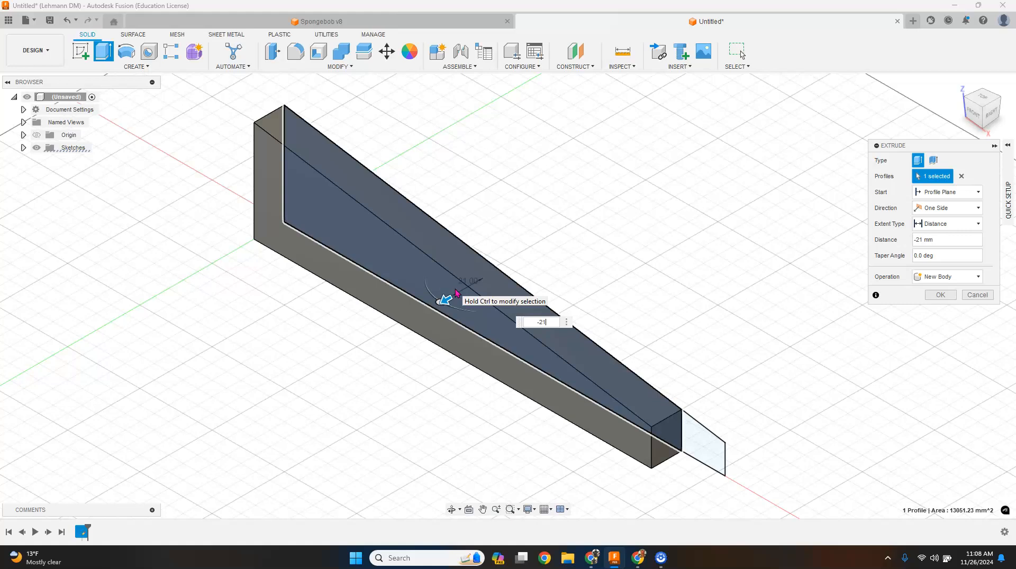
pyautogui.click(940, 295)
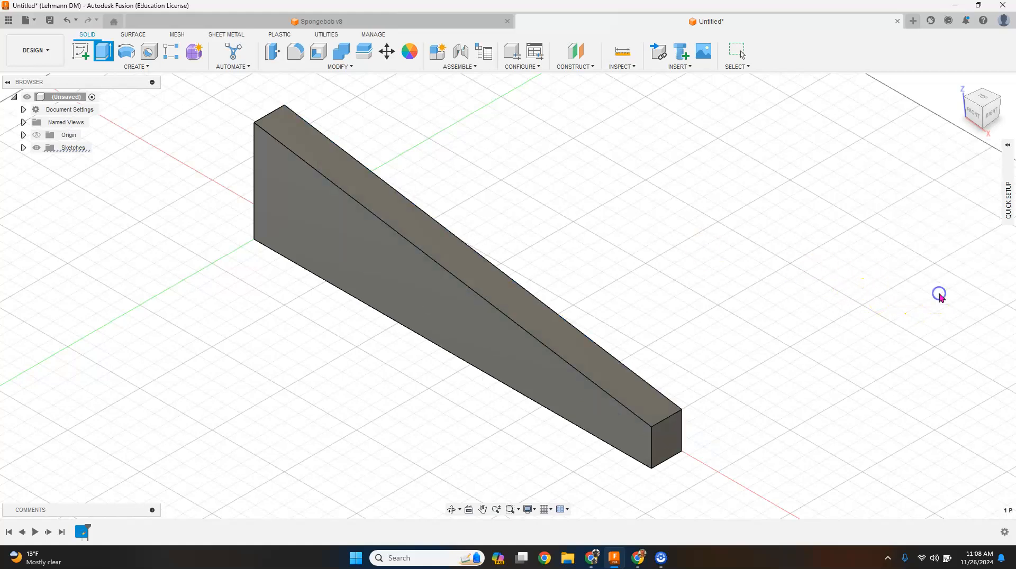